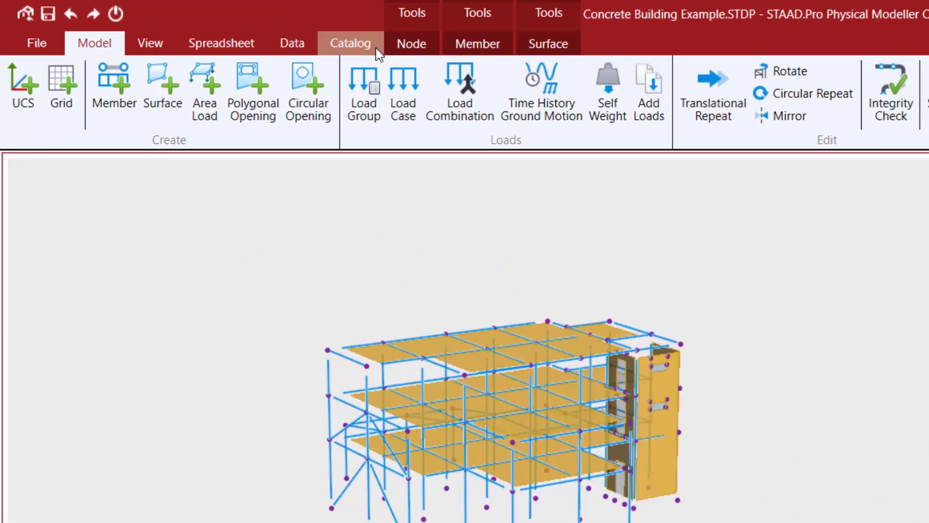
# - Show the Surface Pressure spreadsheet and zoom in on the building's edge nodes
pyautogui.click(215, 29)
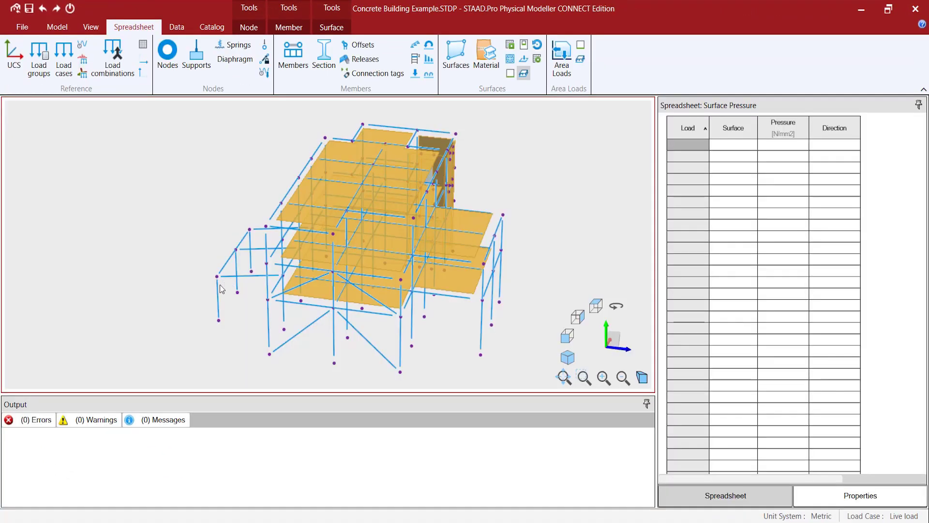
pyautogui.scroll(3, 222, 289)
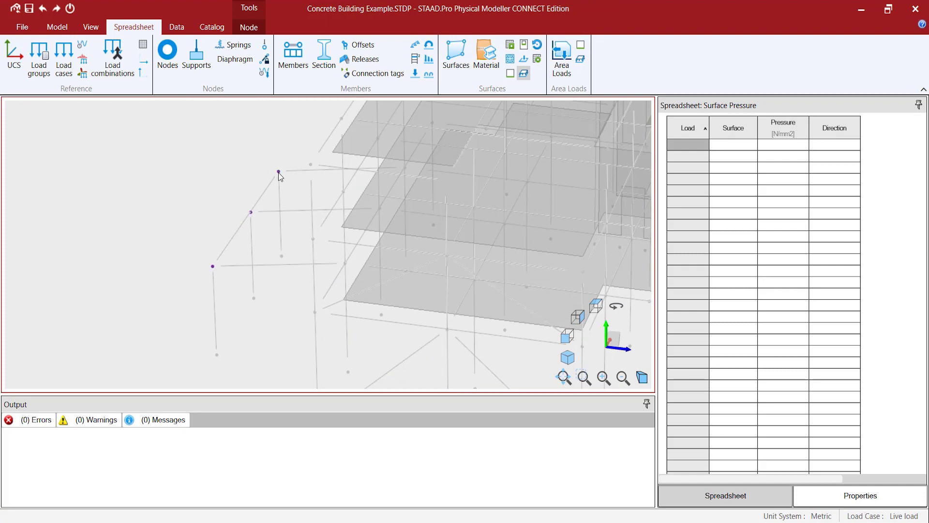
# - Apply a -2 N Fy nodal load to the three selected nodes
pyautogui.click(249, 27)
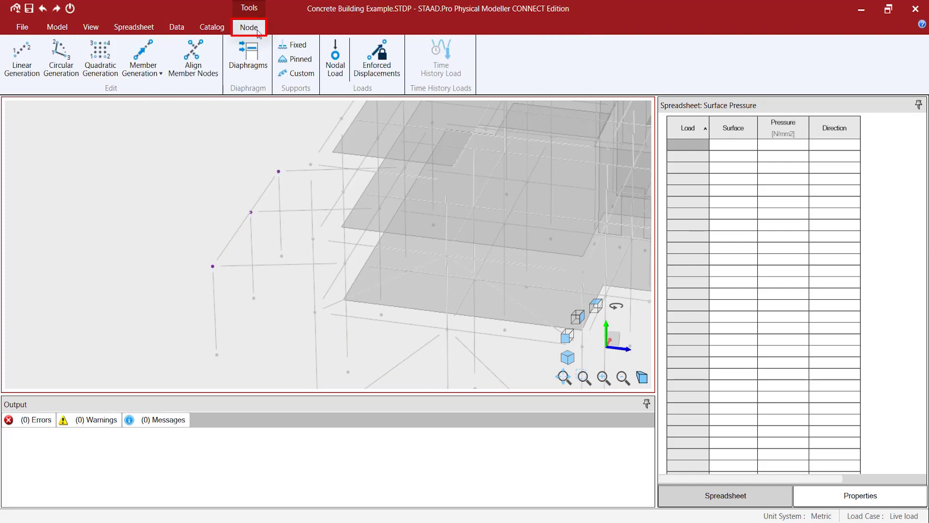
pyautogui.click(335, 63)
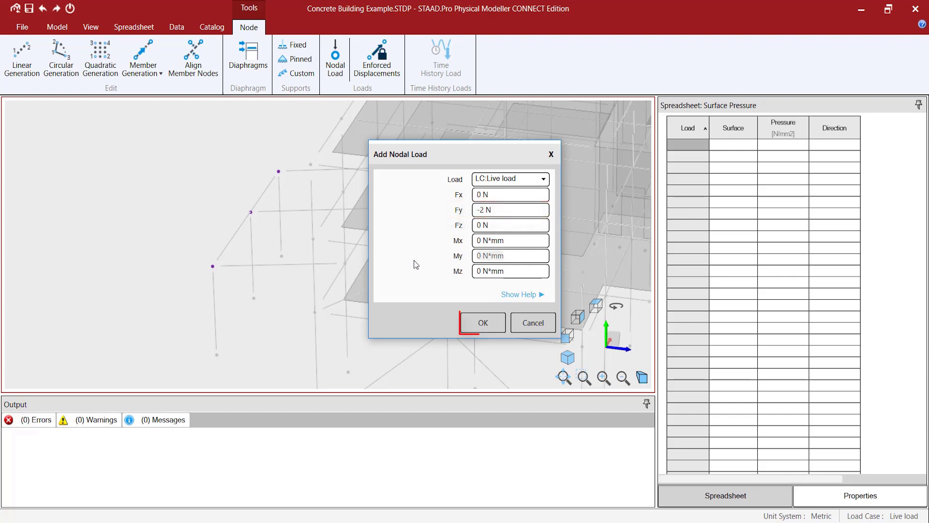
pyautogui.click(483, 323)
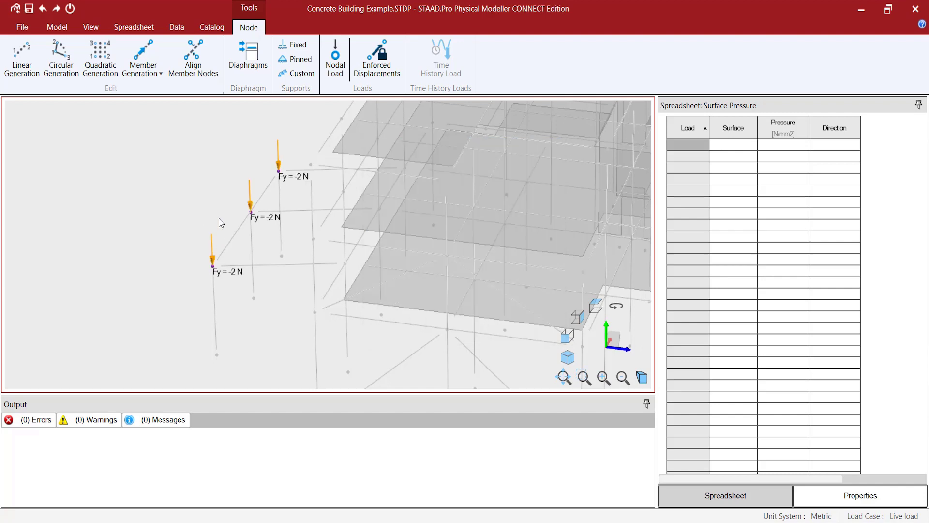
# - Add a uniform -2.5 N/mm Global Y distributed load to the member between the loaded nodes
pyautogui.click(228, 245)
pyautogui.click(254, 28)
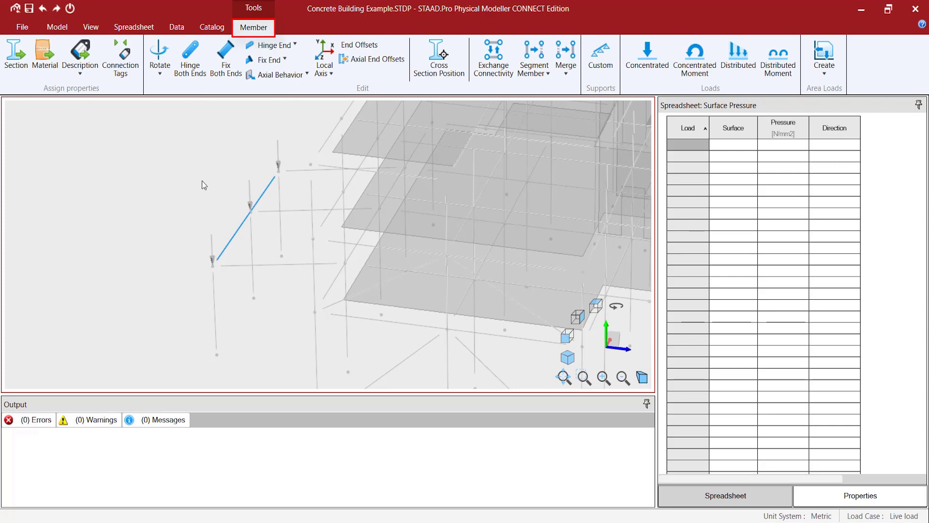
pyautogui.click(739, 56)
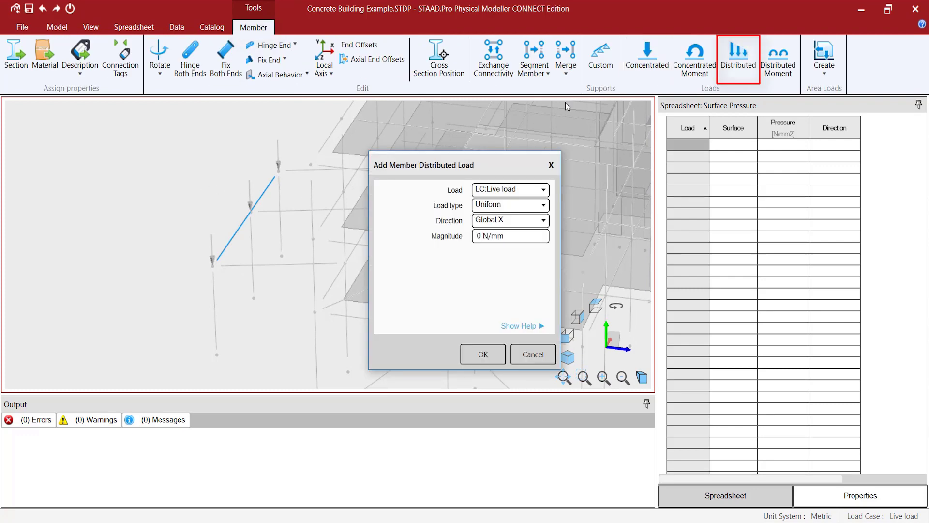
pyautogui.click(501, 222)
pyautogui.click(499, 249)
pyautogui.click(508, 208)
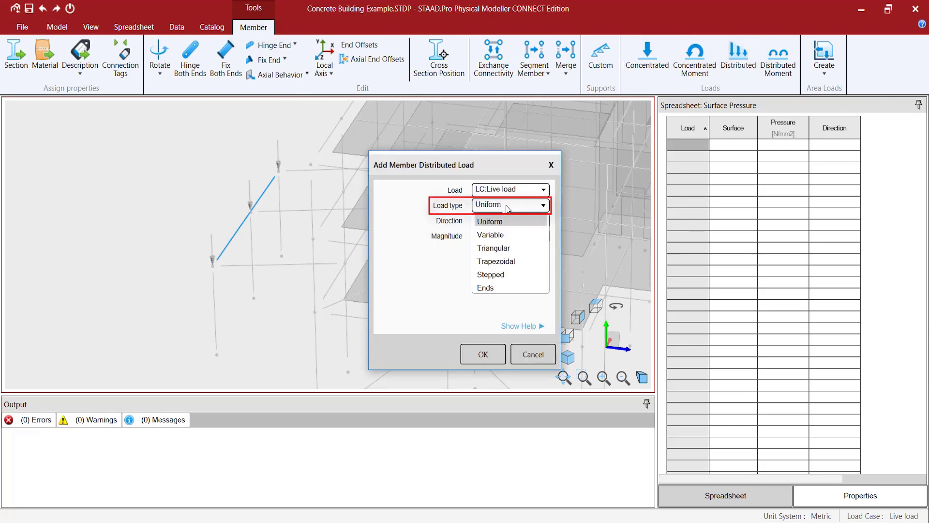
pyautogui.click(507, 209)
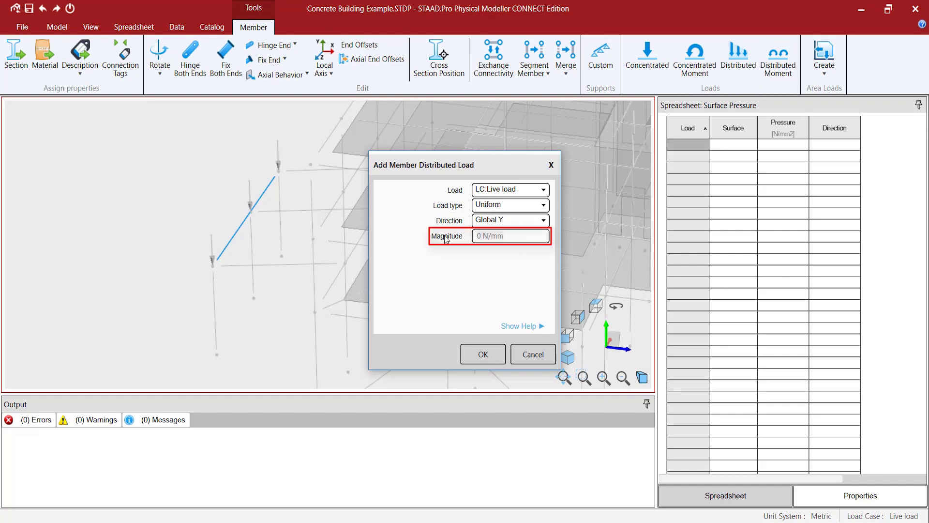
pyautogui.write('-2.5')
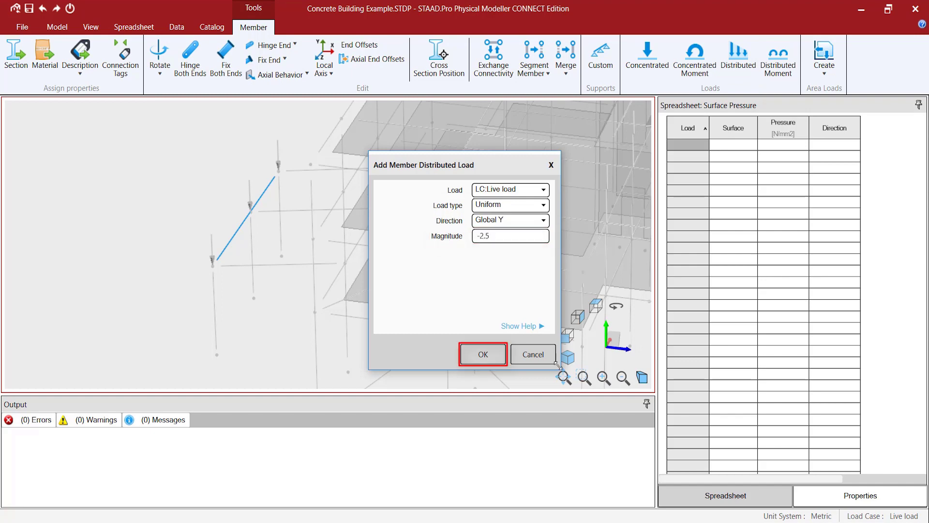
pyautogui.click(479, 358)
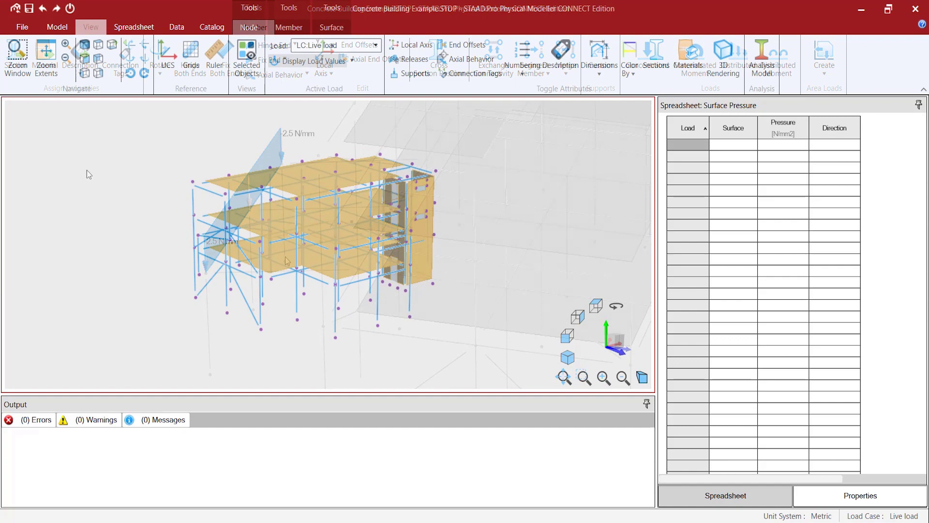
# - Isolate the top floor and view it in plan from above
pyautogui.moveTo(94, 200); pyautogui.dragTo(112, 172, button='middle')
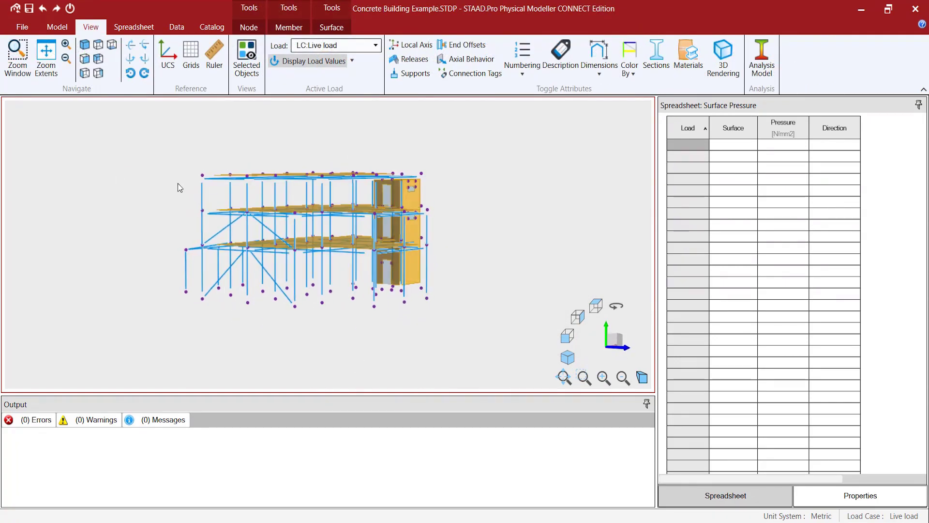
pyautogui.moveTo(172, 148); pyautogui.dragTo(510, 169)
pyautogui.click(246, 55)
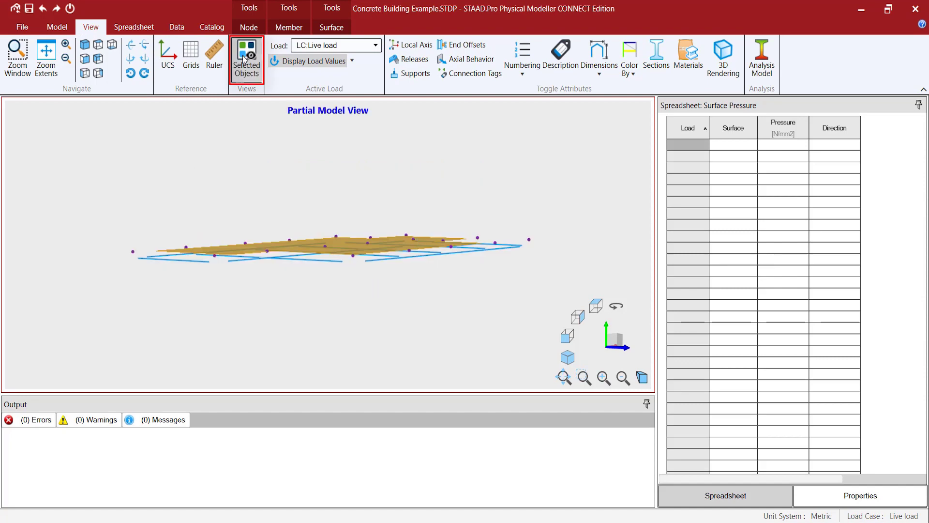
pyautogui.click(595, 305)
# - Apply a -25 N/mm2 Global Y uniform pressure to the top-floor slab
pyautogui.click(294, 296)
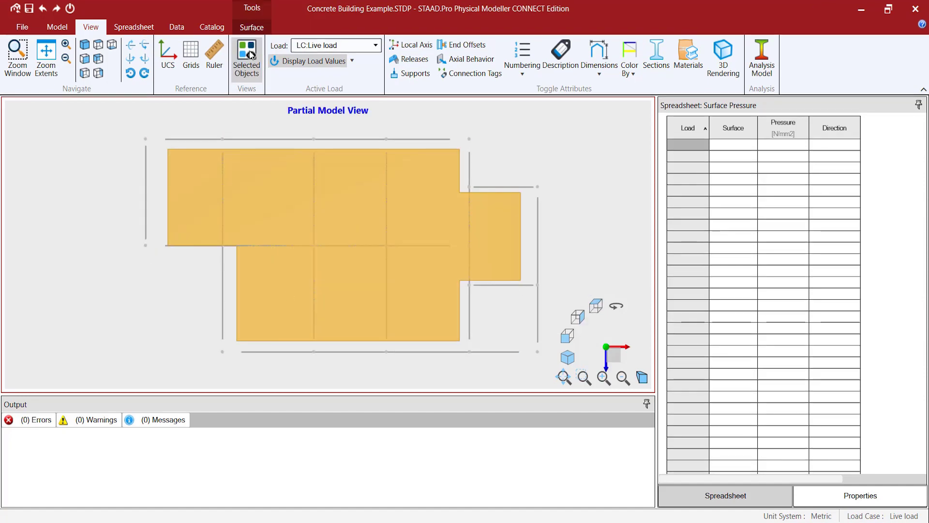
pyautogui.click(252, 28)
pyautogui.click(450, 56)
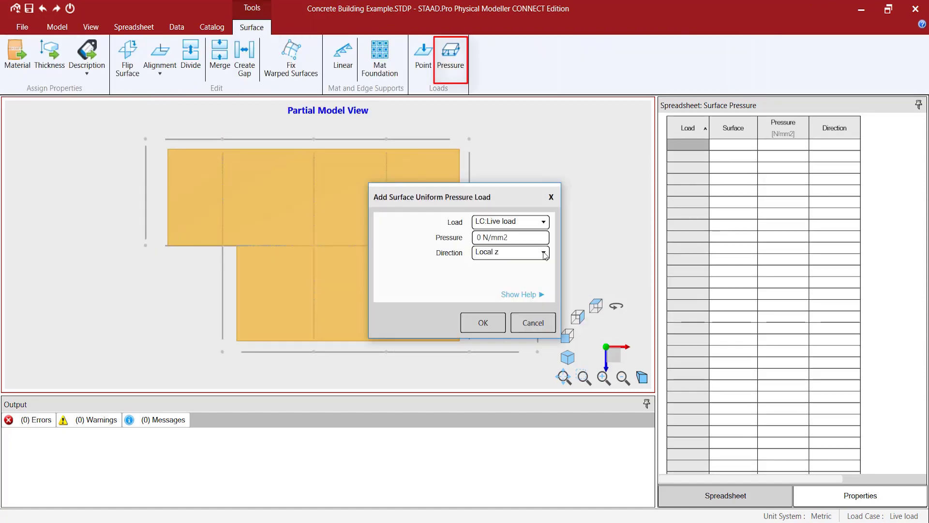
pyautogui.write('-25')
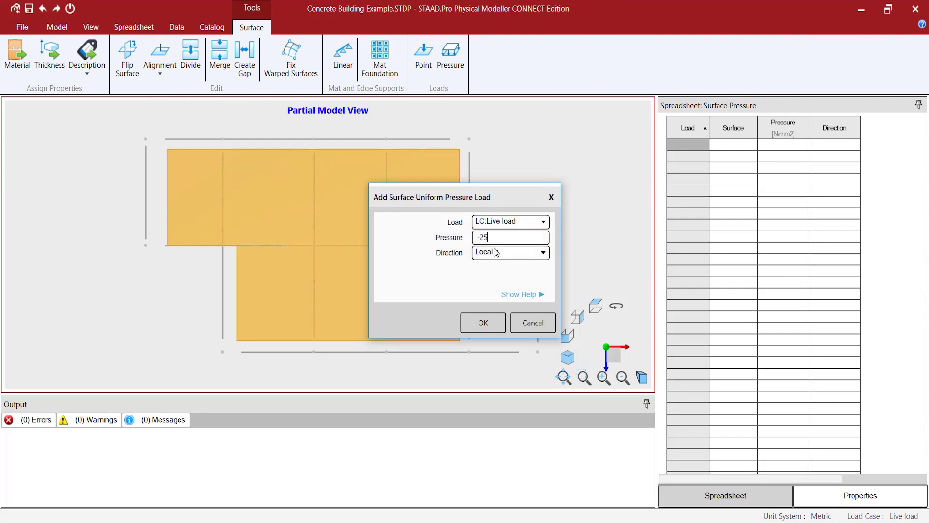
pyautogui.click(513, 252)
pyautogui.click(504, 283)
pyautogui.click(479, 323)
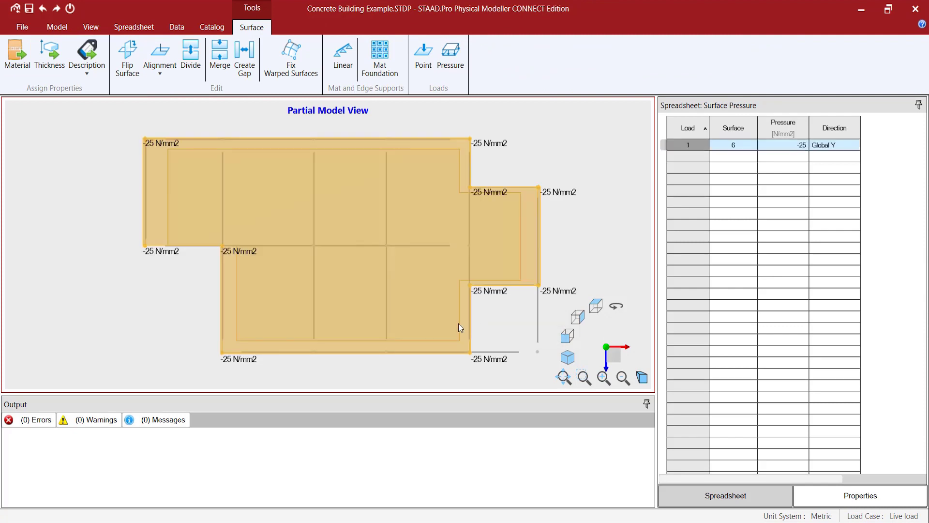
pyautogui.moveTo(460, 326); pyautogui.dragTo(564, 277, button='middle')
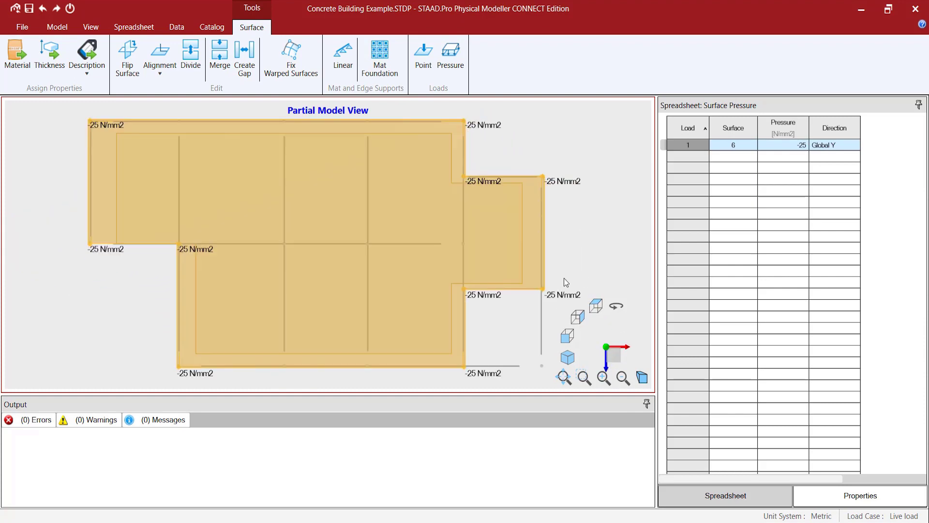
# - Draw a four-corner area load outline over the empty bay
pyautogui.scroll(6, 506, 208)
pyautogui.click(423, 260)
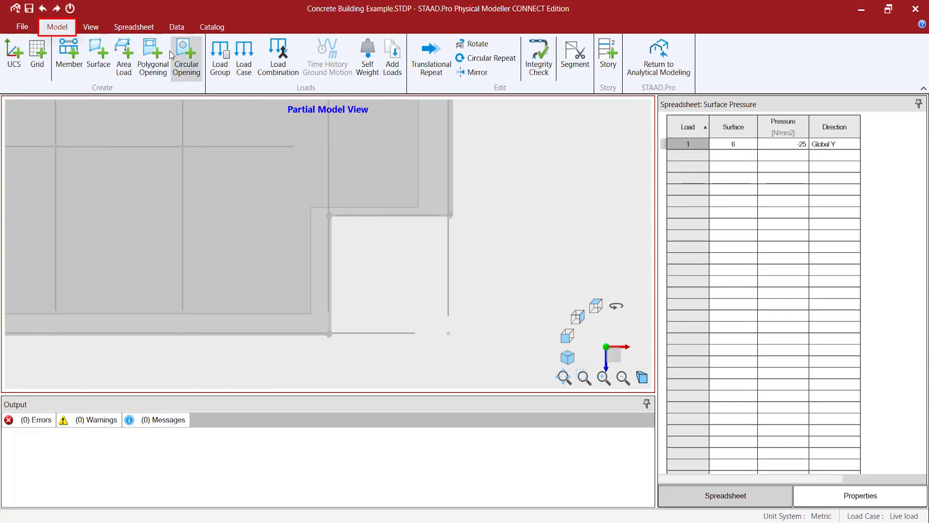
pyautogui.click(124, 57)
pyautogui.click(329, 334)
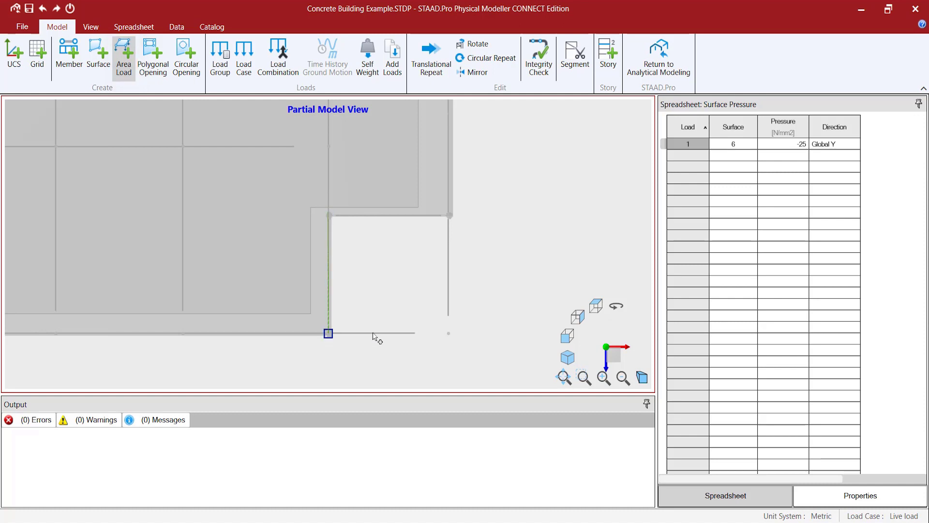
pyautogui.click(448, 333)
pyautogui.click(449, 215)
pyautogui.click(328, 215)
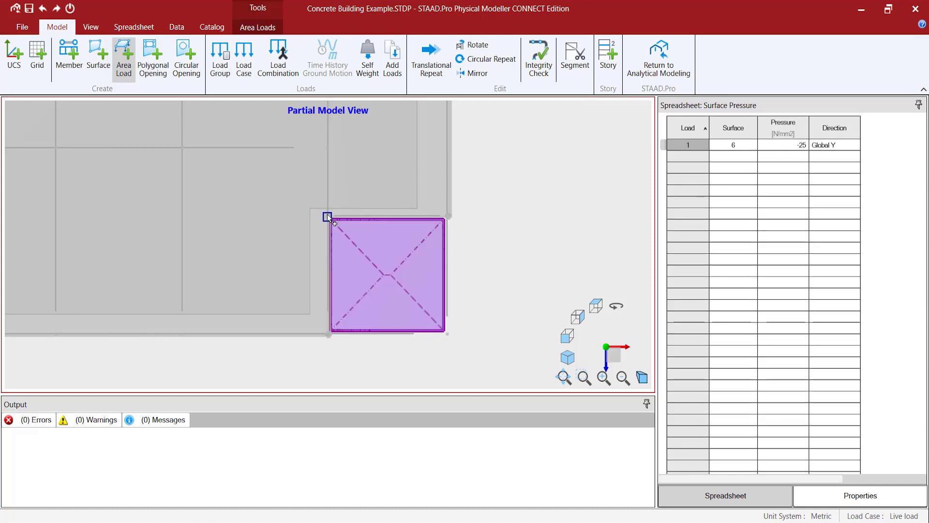
pyautogui.rightClick(493, 258)
pyautogui.press('Escape')
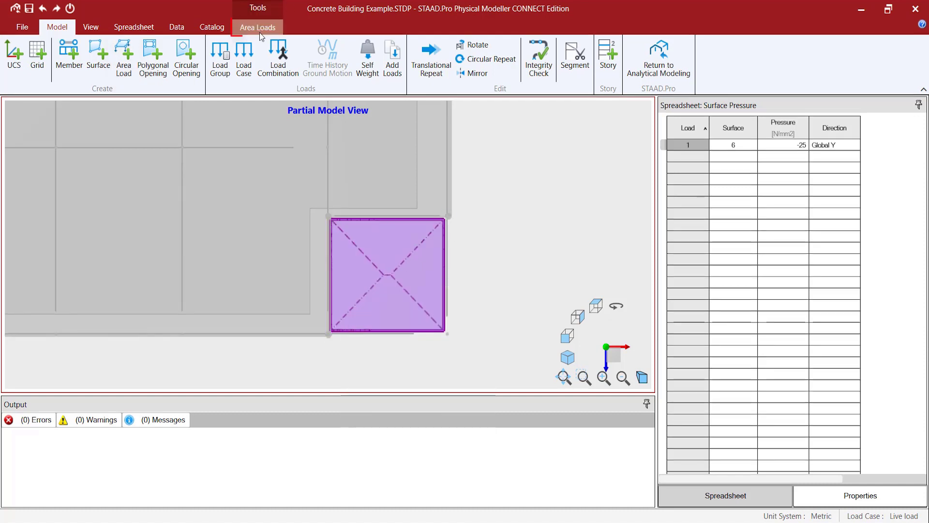
# - Give the area load a -25 N/mm2 uniform pressure in Global Y
pyautogui.click(260, 33)
pyautogui.click(61, 80)
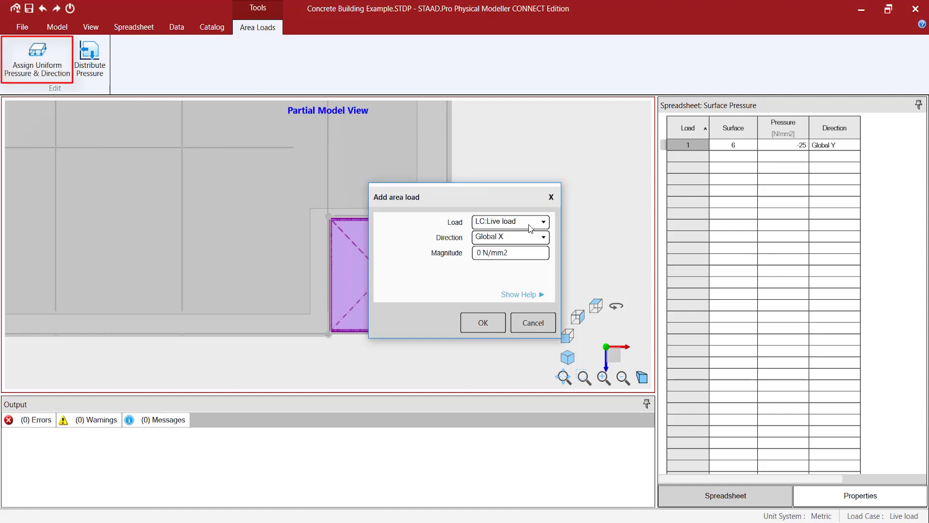
pyautogui.click(537, 237)
pyautogui.click(490, 263)
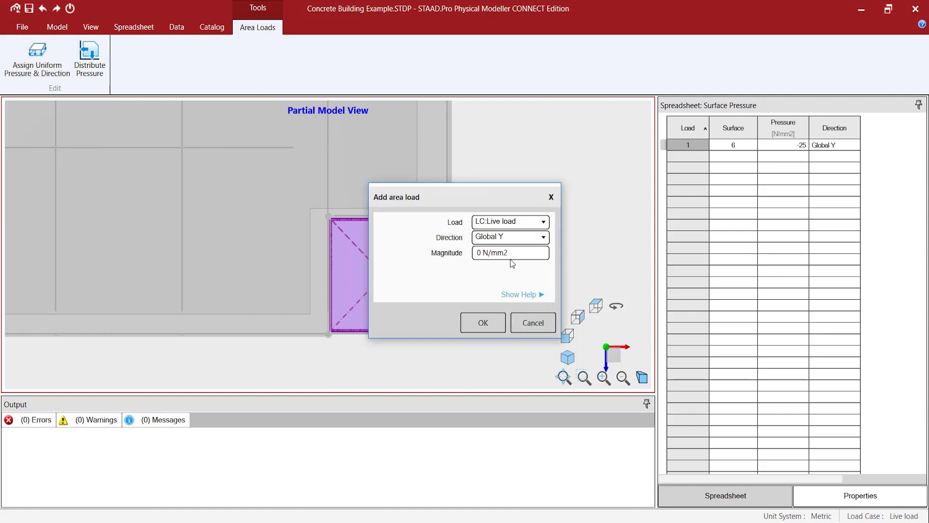
pyautogui.click(522, 252)
pyautogui.write('-25')
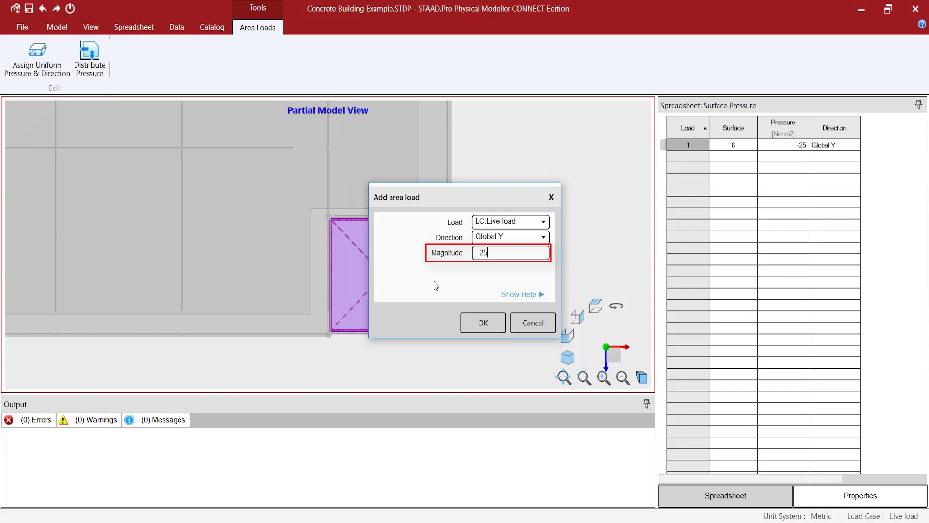
pyautogui.click(483, 323)
# - Distribute the pressure into -37500 N/mm edge loads, inspect them, and restore the full building view
pyautogui.moveTo(488, 324); pyautogui.dragTo(410, 307, button='middle')
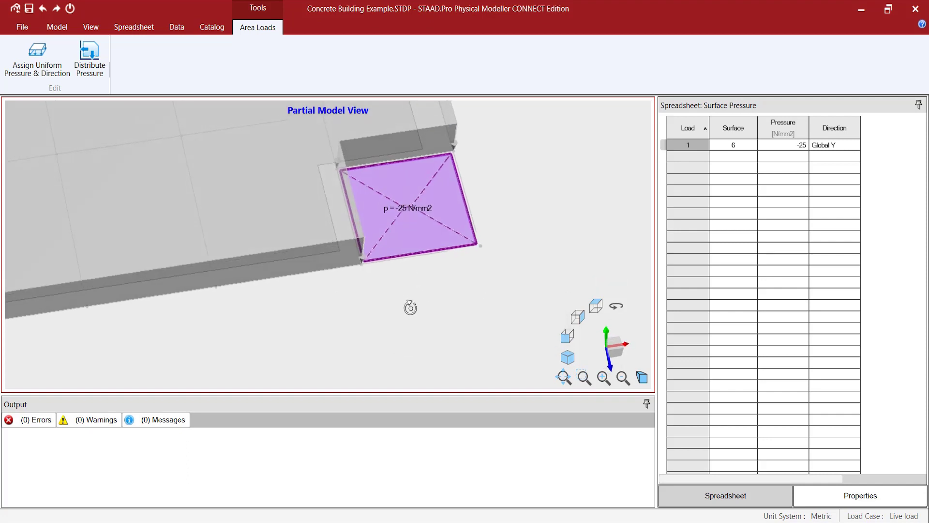
pyautogui.moveTo(500, 170); pyautogui.dragTo(453, 250, button='middle')
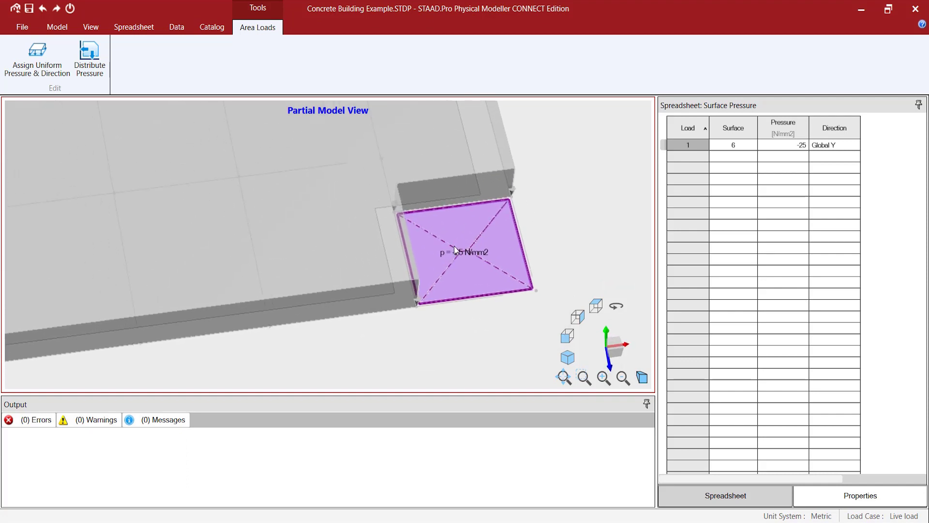
pyautogui.click(89, 57)
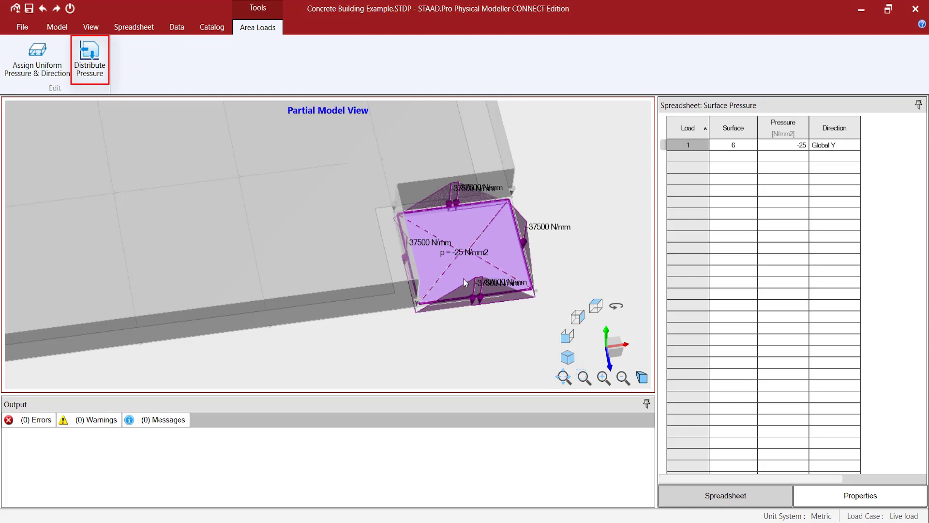
pyautogui.moveTo(463, 278); pyautogui.dragTo(487, 210, button='middle')
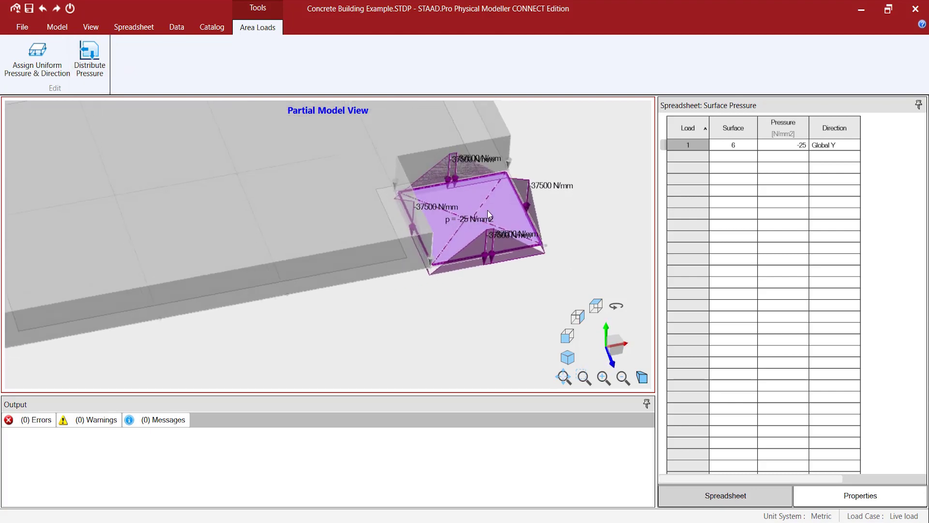
pyautogui.click(434, 338)
pyautogui.moveTo(434, 338); pyautogui.dragTo(484, 236, button='middle')
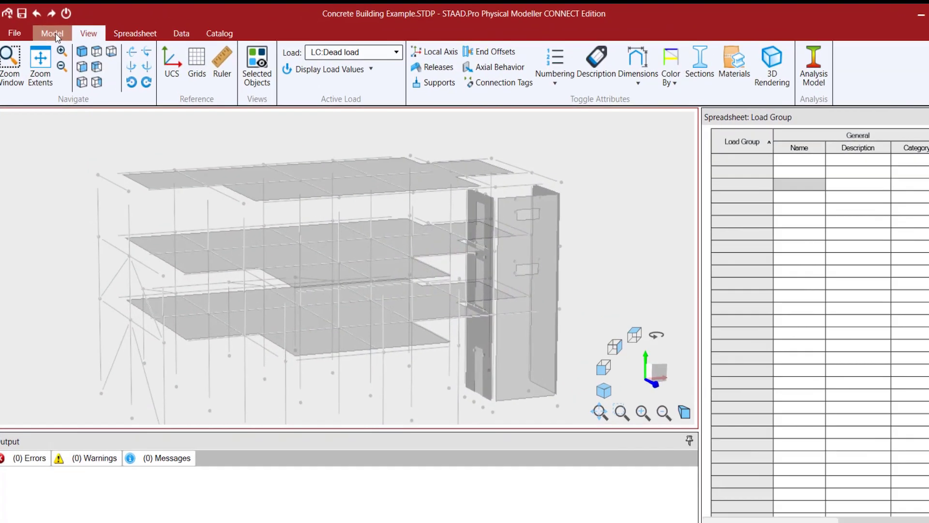
# - Create Load Group 1 in the Dead category with zero self-weight multipliers
pyautogui.click(58, 26)
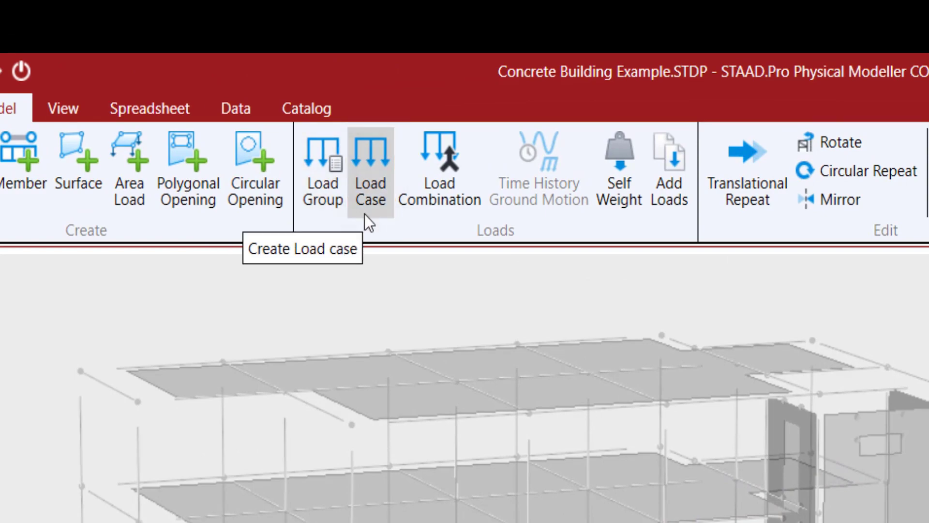
pyautogui.click(330, 214)
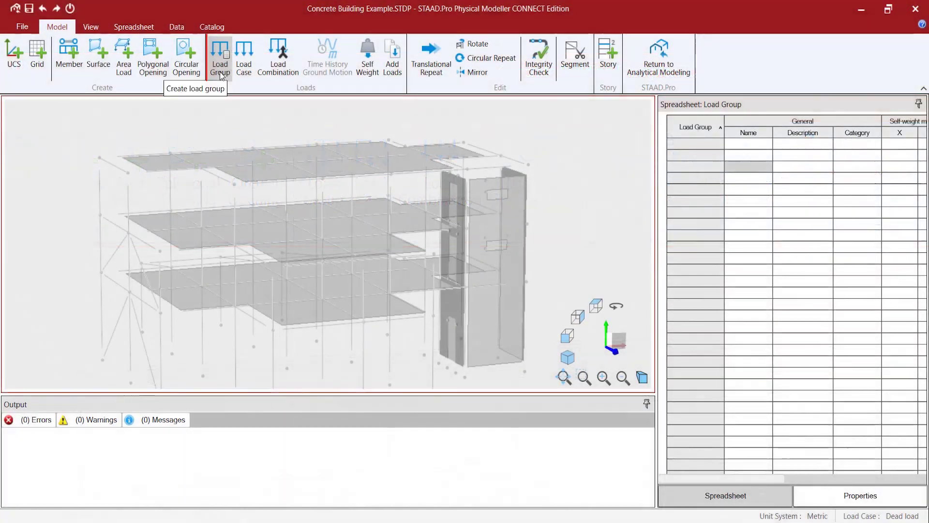
pyautogui.click(220, 75)
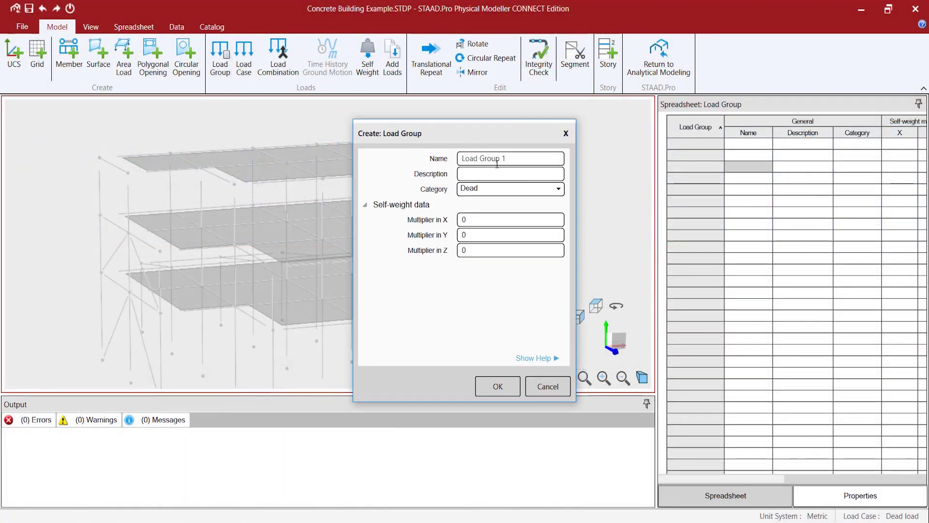
pyautogui.click(507, 190)
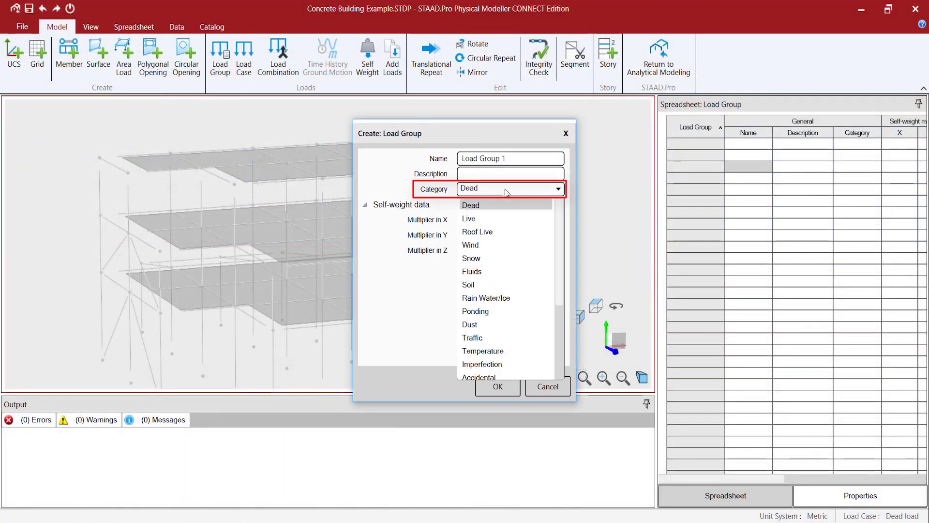
pyautogui.moveTo(560, 223)
pyautogui.mouseDown()
pyautogui.moveTo(559, 269)
pyautogui.moveTo(569, 227)
pyautogui.mouseUp()
pyautogui.click(568, 228)
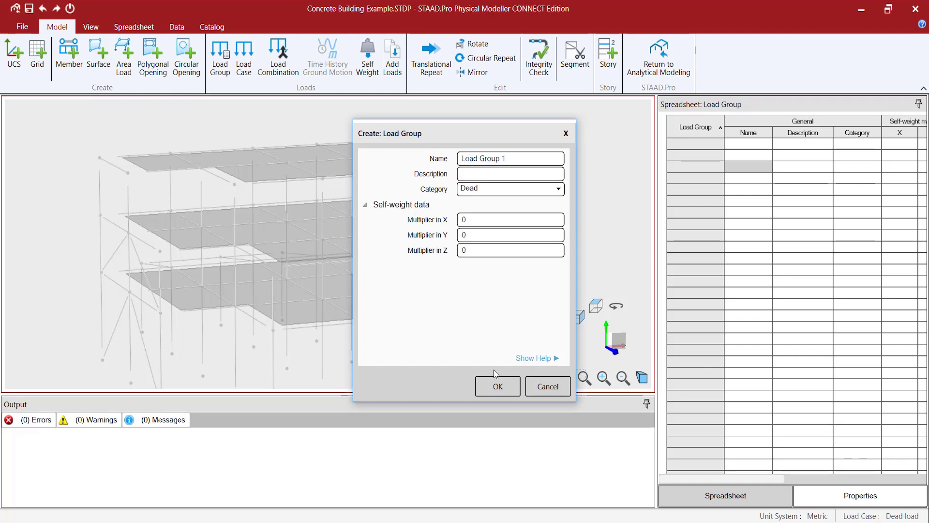
pyautogui.click(498, 387)
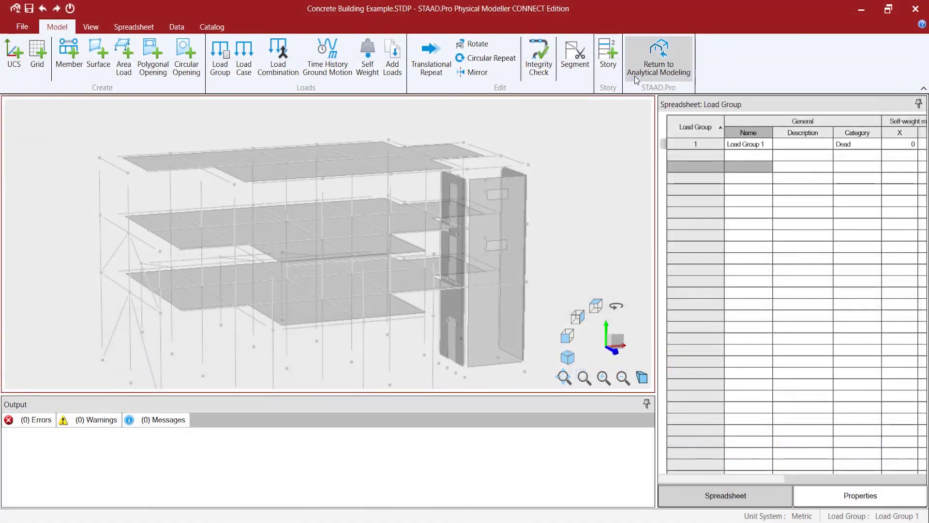
# - Run Return to Analytical Modeling to convert the physical model
pyautogui.click(672, 70)
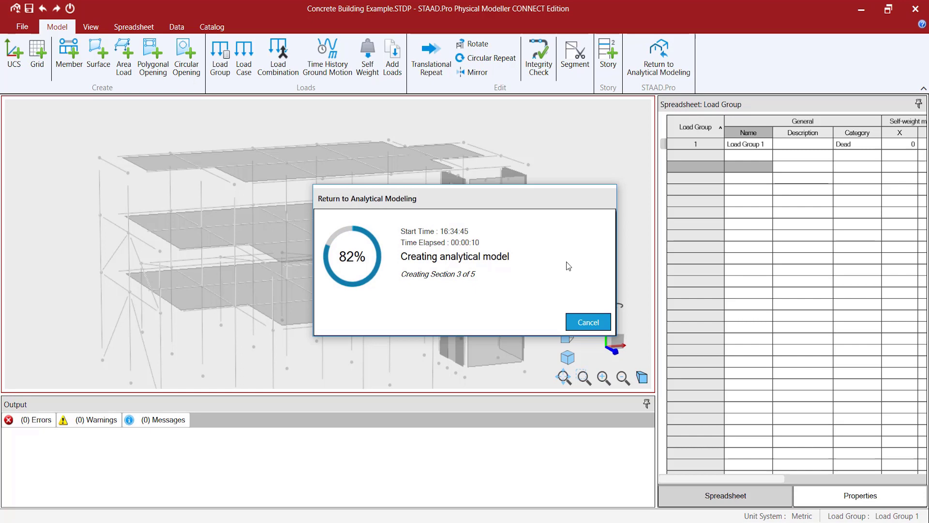
# - On the Loading page, expand Reference Load Definitions and select R1 : LOAD GROUP 1
pyautogui.click(589, 330)
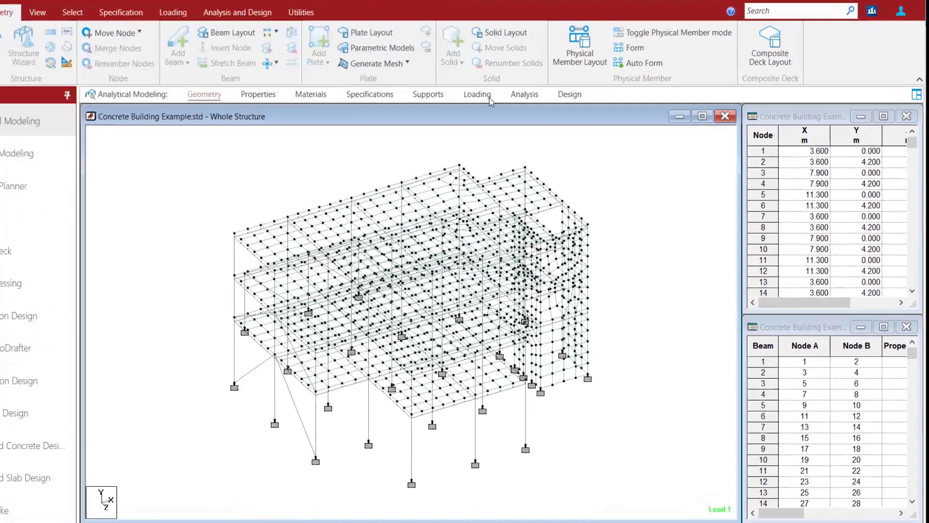
pyautogui.click(509, 104)
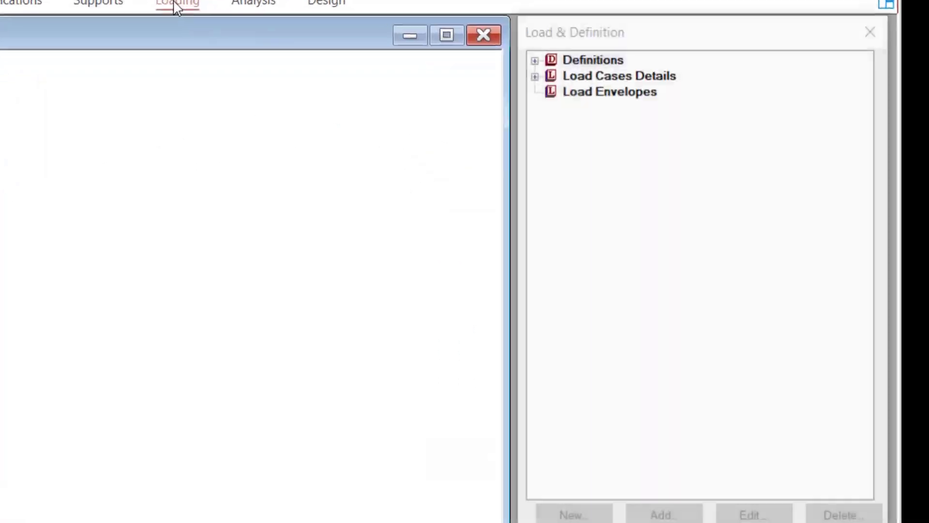
pyautogui.click(770, 139)
pyautogui.click(513, 129)
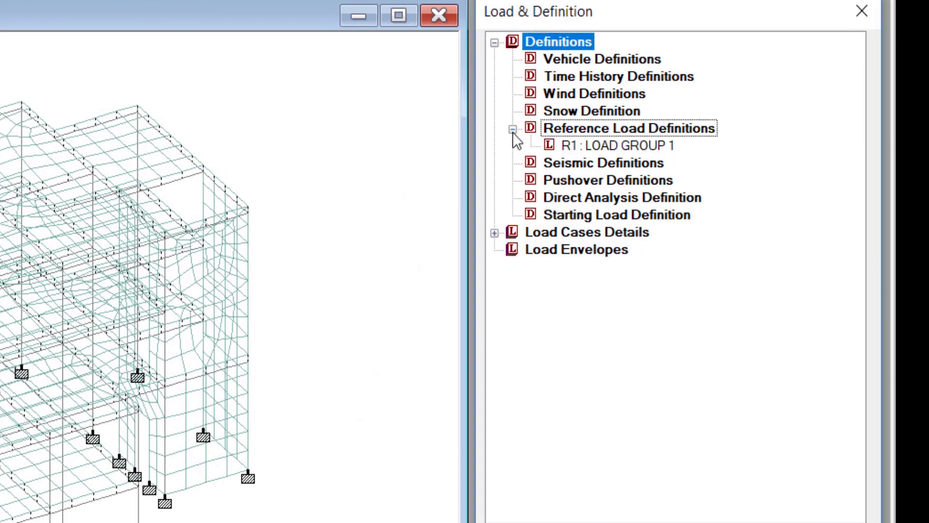
pyautogui.click(645, 146)
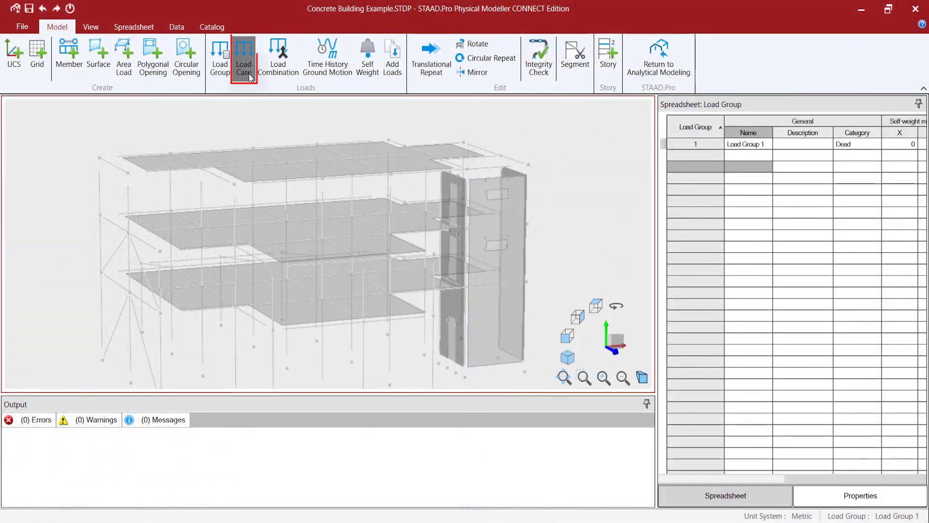
# - Start a new load case named Wind, set its category to Wind, and view its load group factors
pyautogui.click(249, 75)
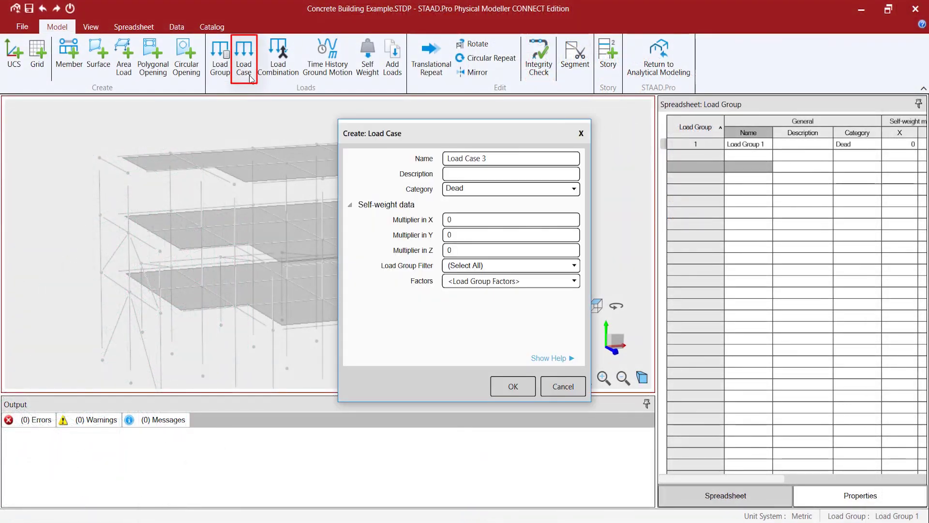
pyautogui.click(520, 190)
pyautogui.click(465, 244)
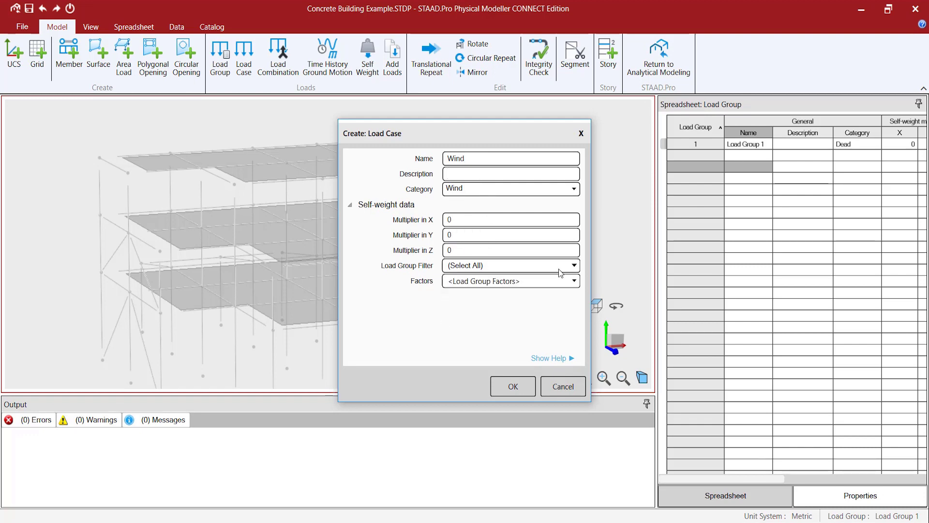
pyautogui.click(573, 281)
# - Create the Wind load case and review Dead, Live and Wind in the Load cases spreadsheet
pyautogui.click(574, 282)
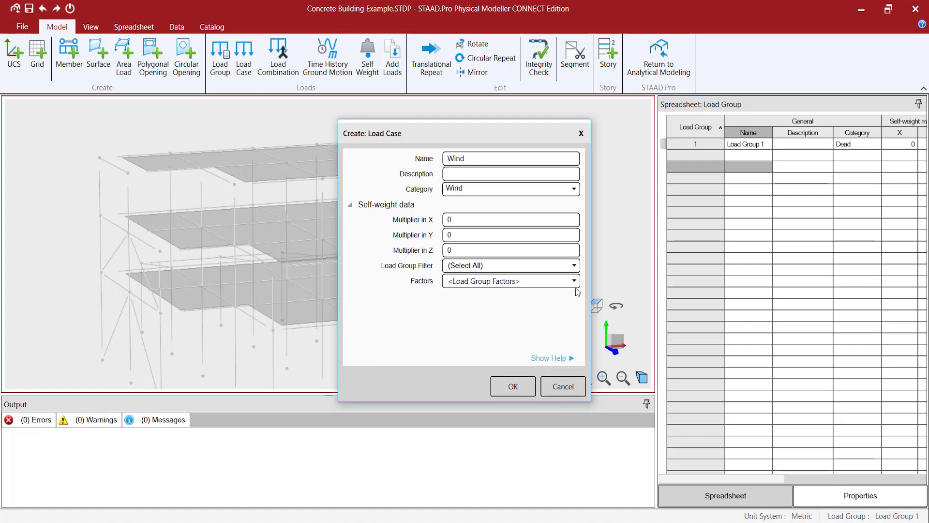
pyautogui.click(513, 386)
pyautogui.click(146, 28)
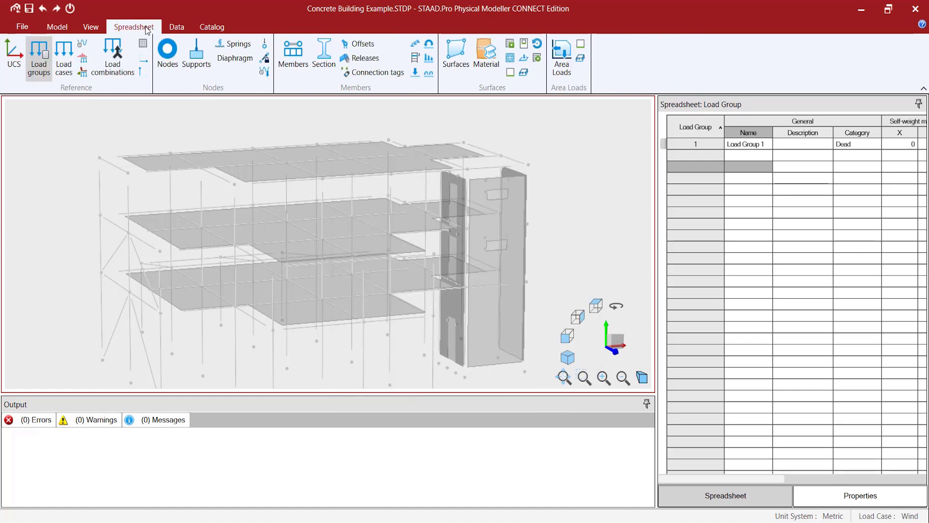
pyautogui.click(63, 56)
pyautogui.moveTo(657, 208); pyautogui.dragTo(553, 214)
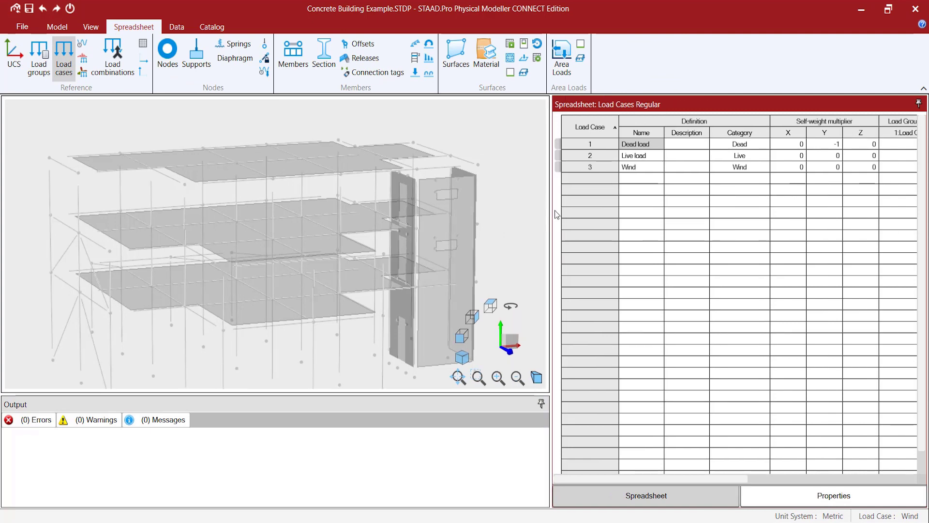
pyautogui.moveTo(752, 481); pyautogui.dragTo(692, 479)
# - Regenerate the analytical model, confirming the save
pyautogui.click(57, 27)
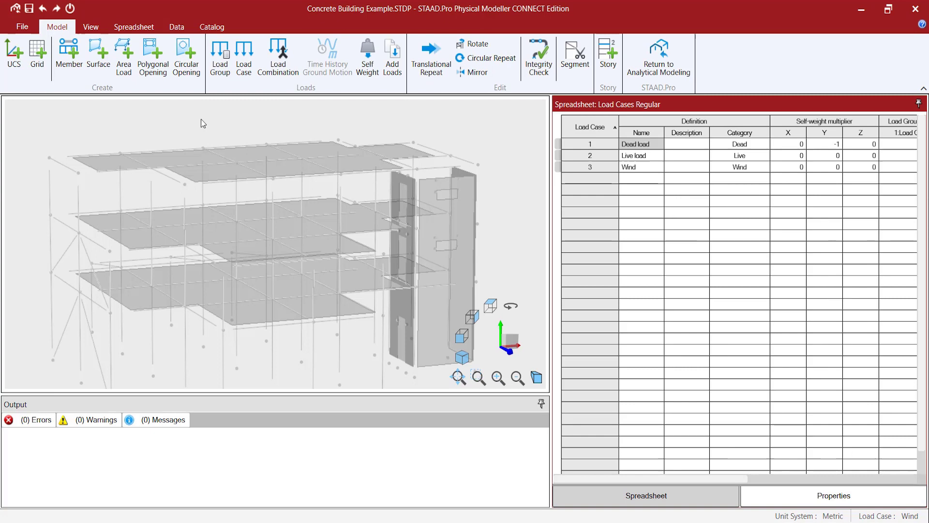
pyautogui.click(659, 55)
pyautogui.click(509, 298)
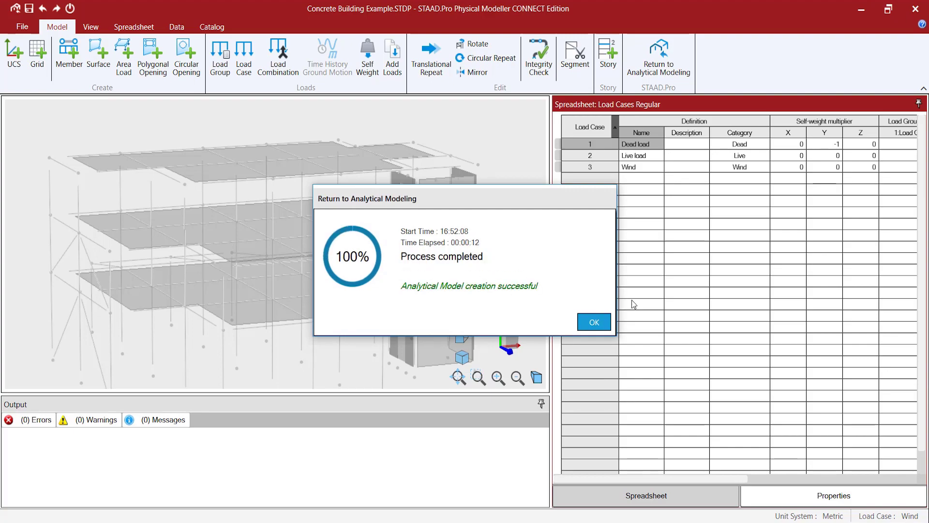
# - Review the DEAD LOAD, LIVE LOAD and 4 : WIND load cases and display load 1
pyautogui.click(588, 323)
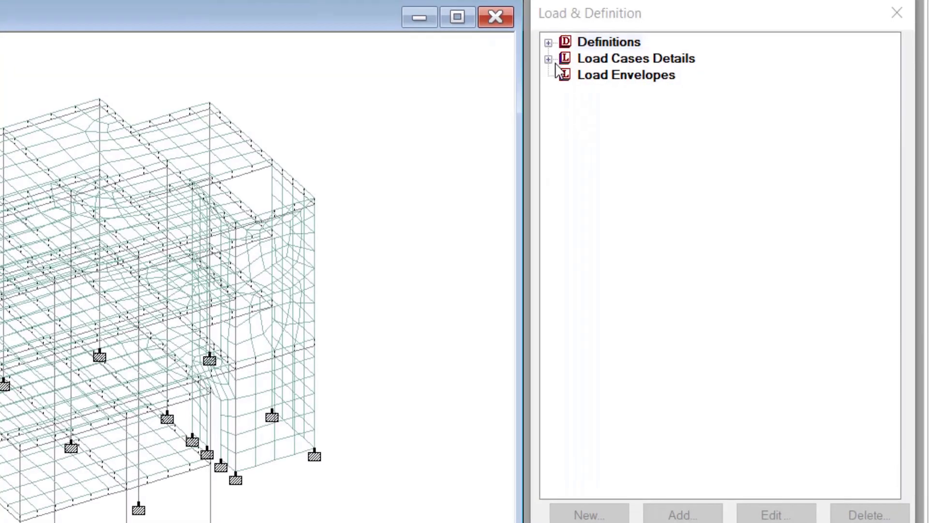
pyautogui.click(548, 59)
pyautogui.click(634, 78)
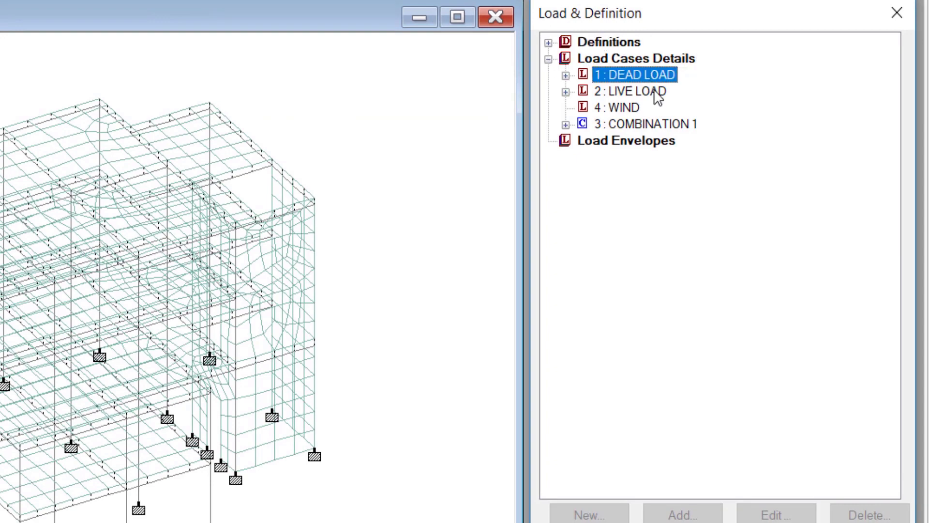
pyautogui.click(656, 92)
pyautogui.click(640, 110)
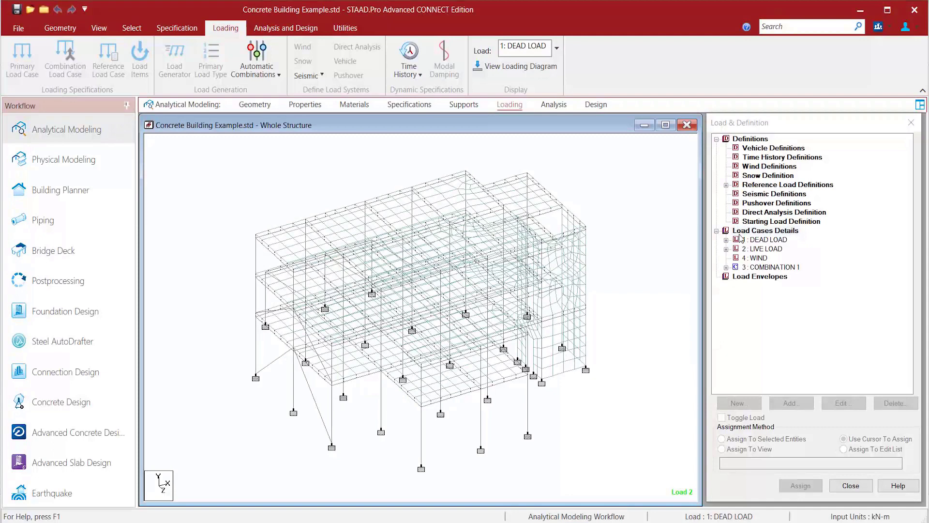
pyautogui.click(741, 234)
pyautogui.click(756, 240)
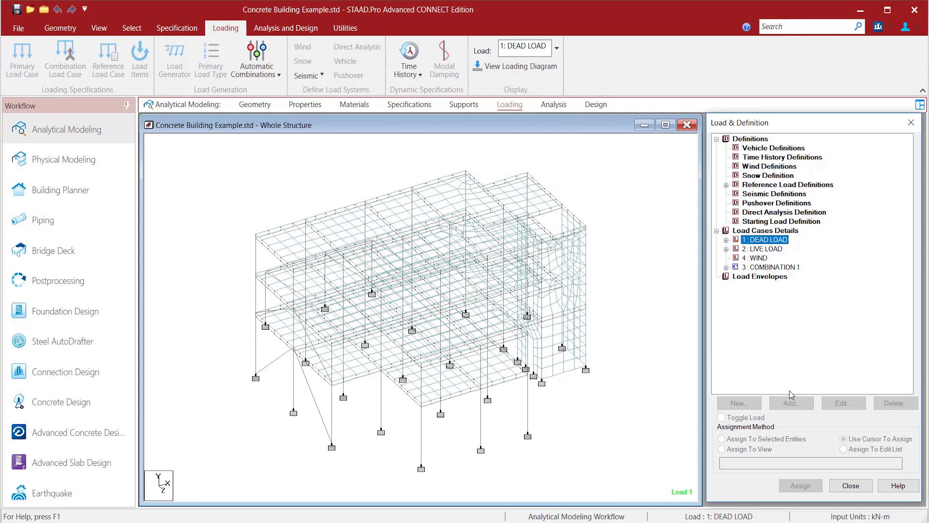
# - Browse the definitions: R1 : LOAD GROUP 1, Time History and Vehicle Definitions
pyautogui.doubleClick(764, 187)
pyautogui.click(770, 194)
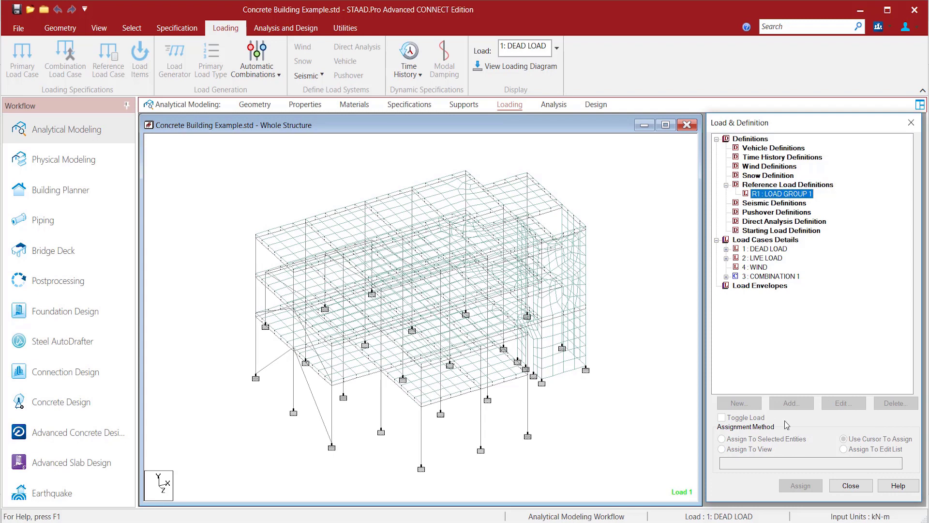
pyautogui.click(767, 158)
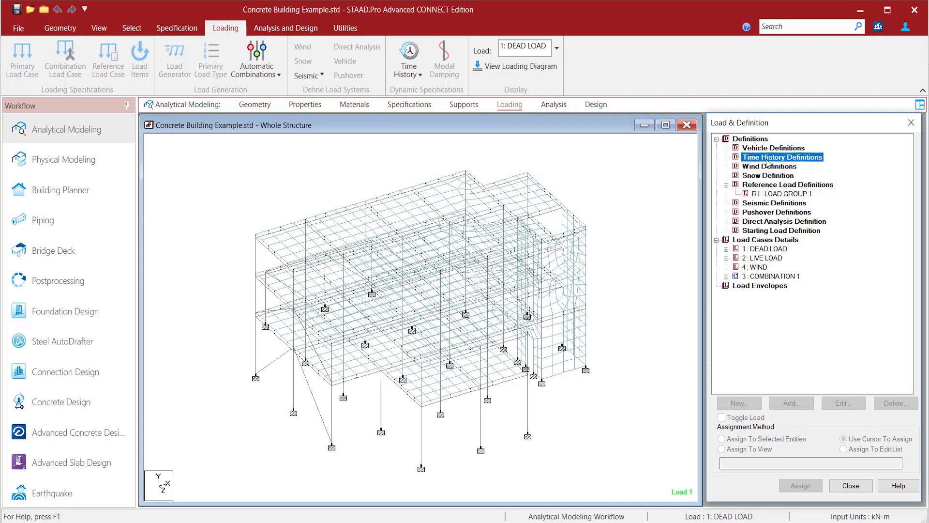
pyautogui.click(765, 149)
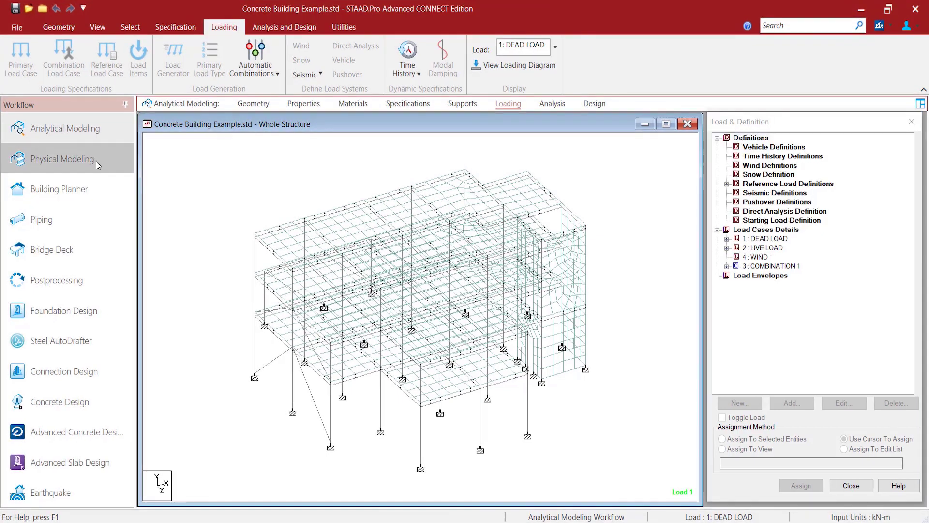
# - Switch to Physical Modeling and start a new seismic definition from the Catalog
pyautogui.click(96, 161)
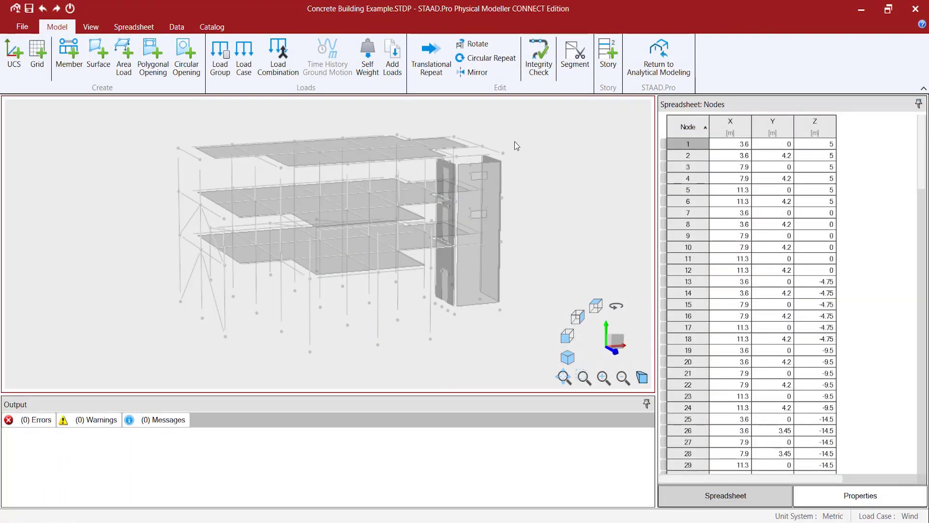
pyautogui.moveTo(515, 141); pyautogui.dragTo(536, 160, button='middle')
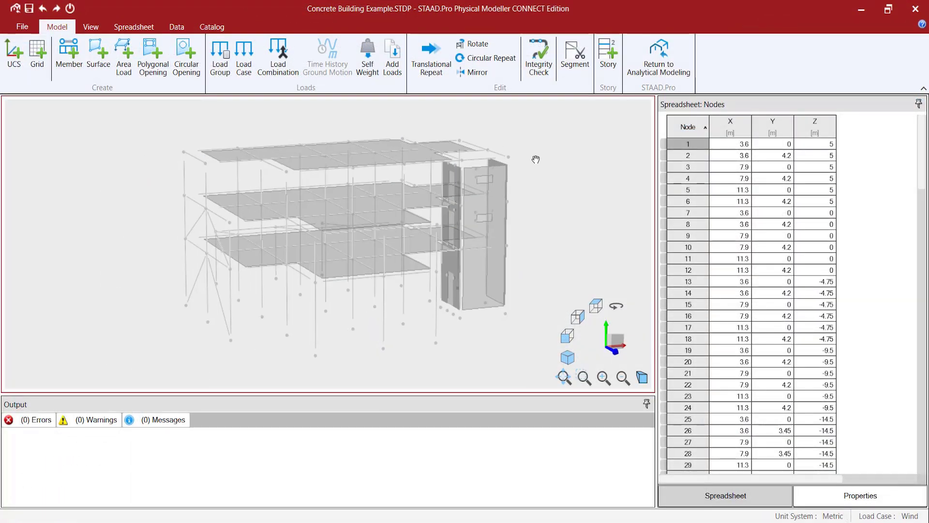
pyautogui.click(219, 30)
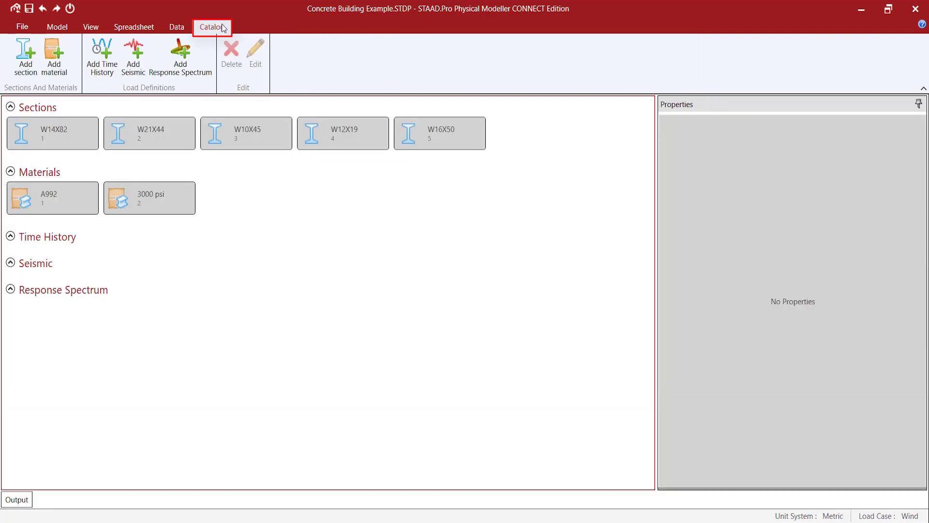
pyautogui.click(136, 72)
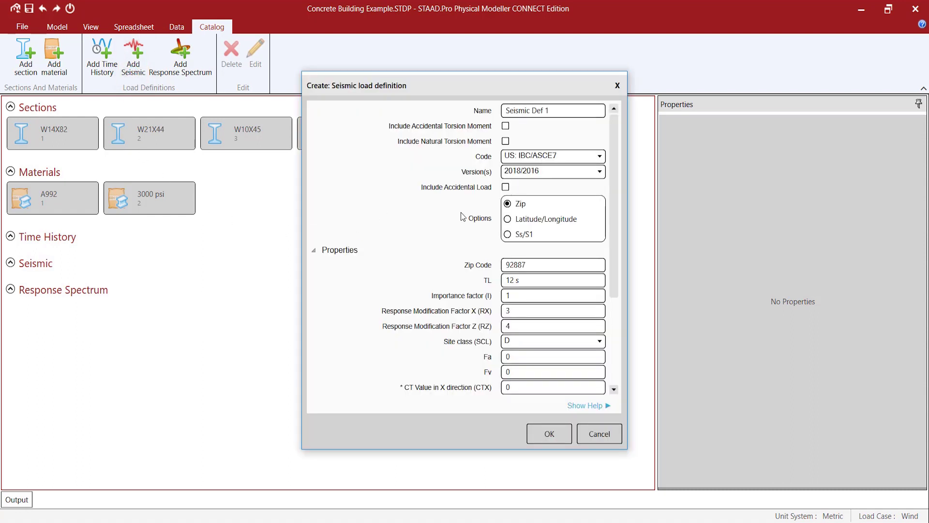
# - Choose the US: IBC/ASCE7 2018/2016 code and enter TL 8 s and RZ 3
pyautogui.click(542, 158)
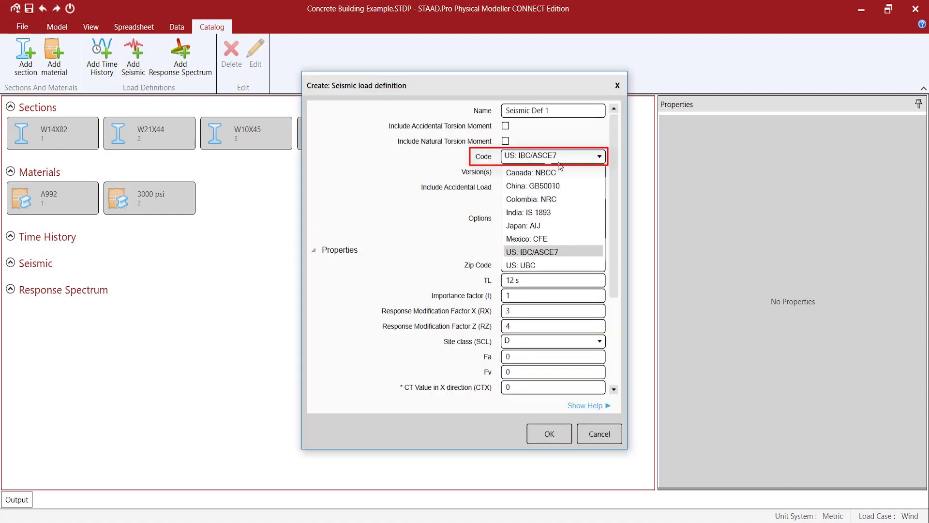
pyautogui.click(558, 252)
pyautogui.click(558, 172)
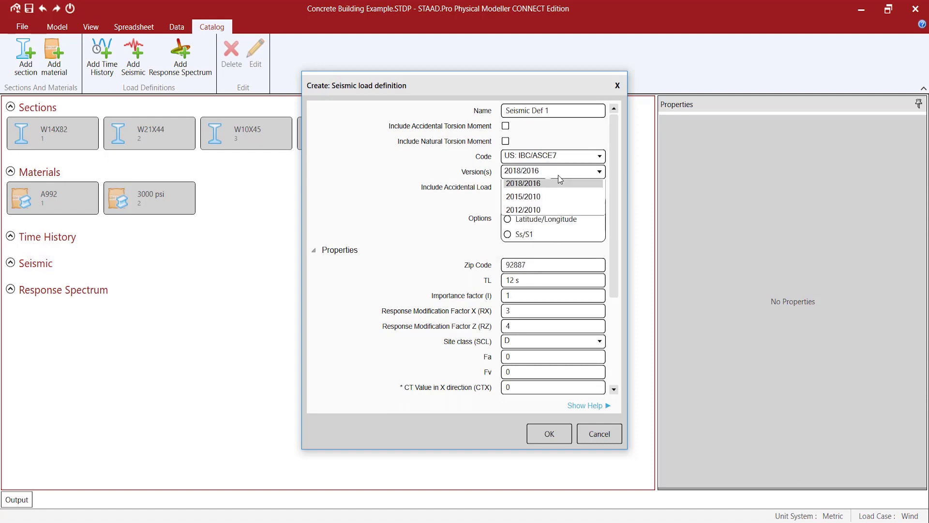
pyautogui.click(557, 188)
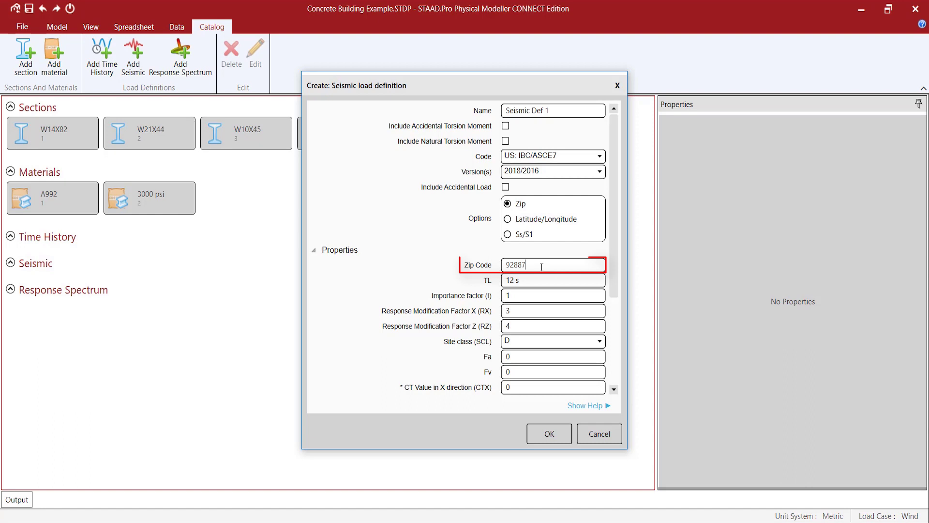
pyautogui.write('9288')
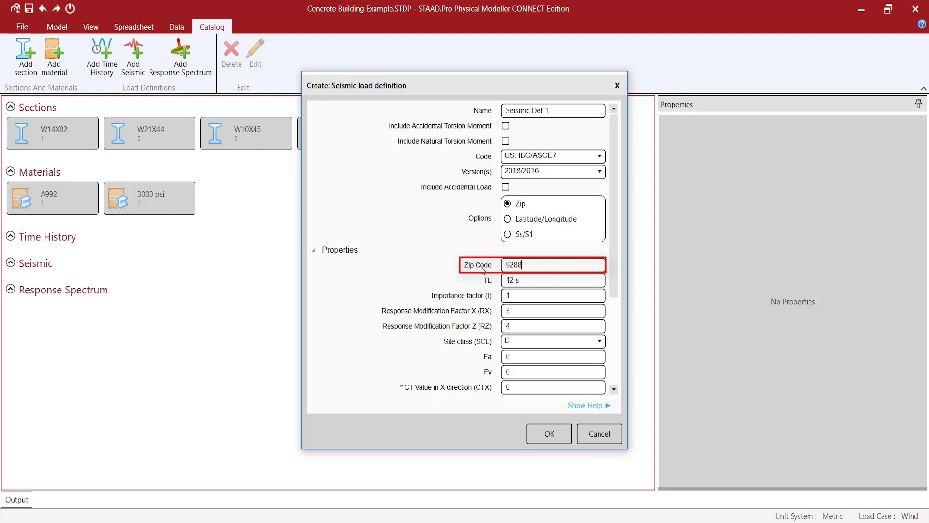
pyautogui.write('7')
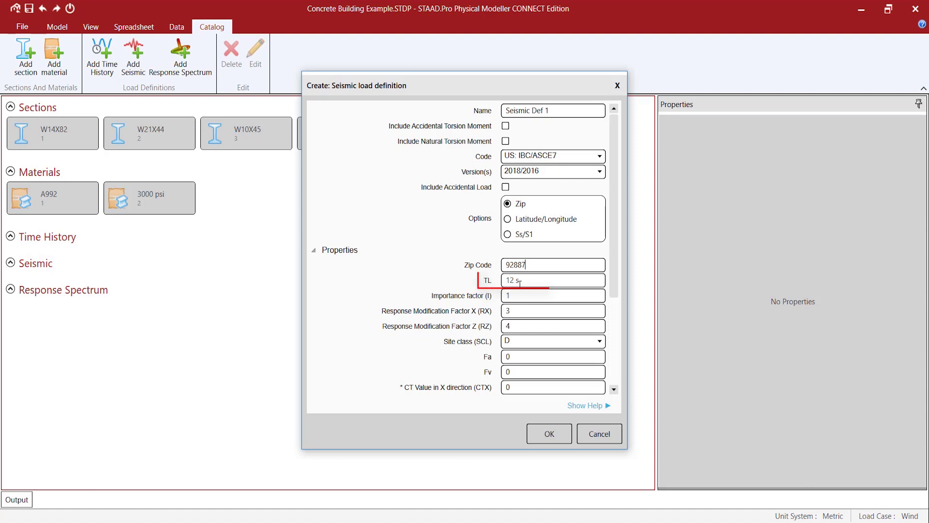
pyautogui.write('8')
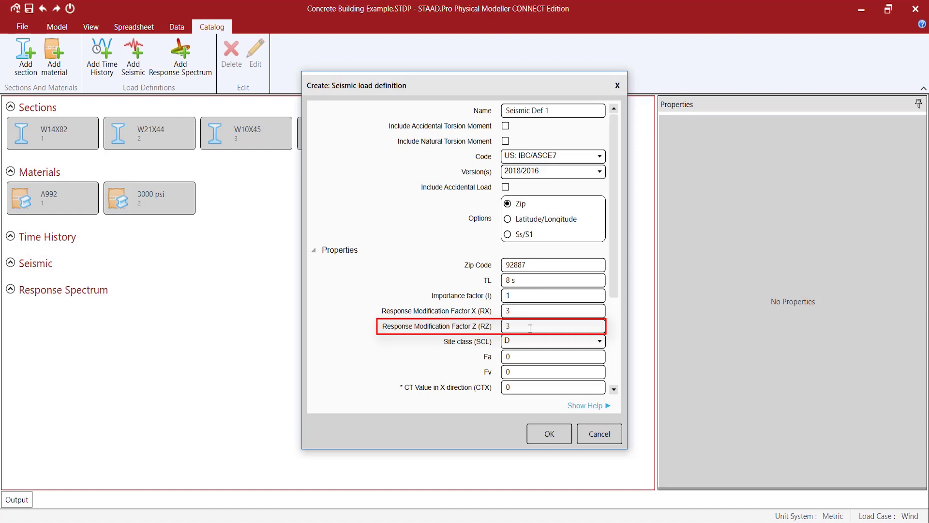
# - Set site class C and x indices of 0.8 in both X and Z
pyautogui.click(548, 344)
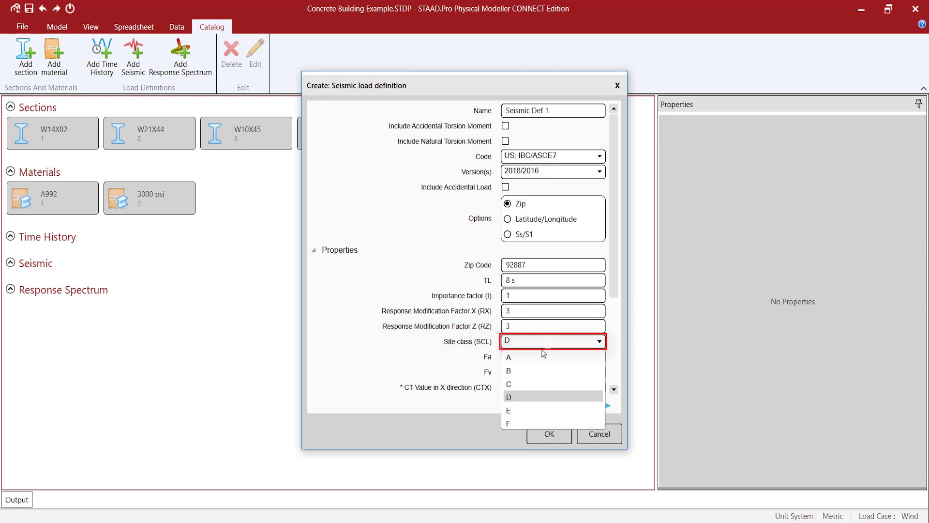
pyautogui.click(525, 383)
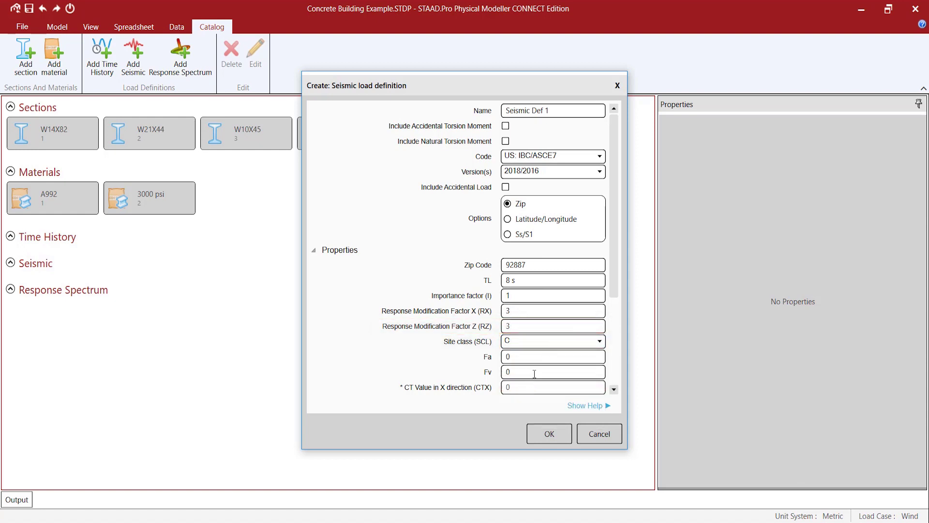
pyautogui.moveTo(611, 281); pyautogui.dragTo(613, 315)
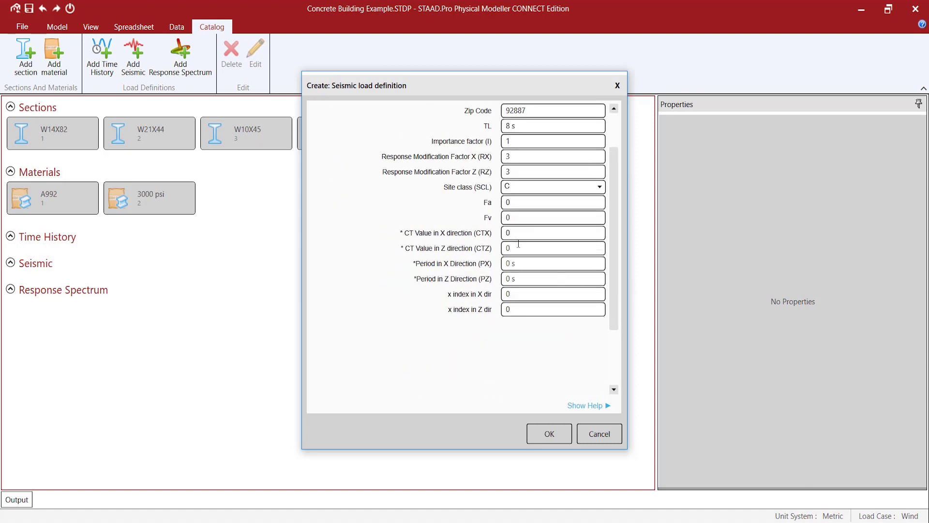
pyautogui.click(495, 294)
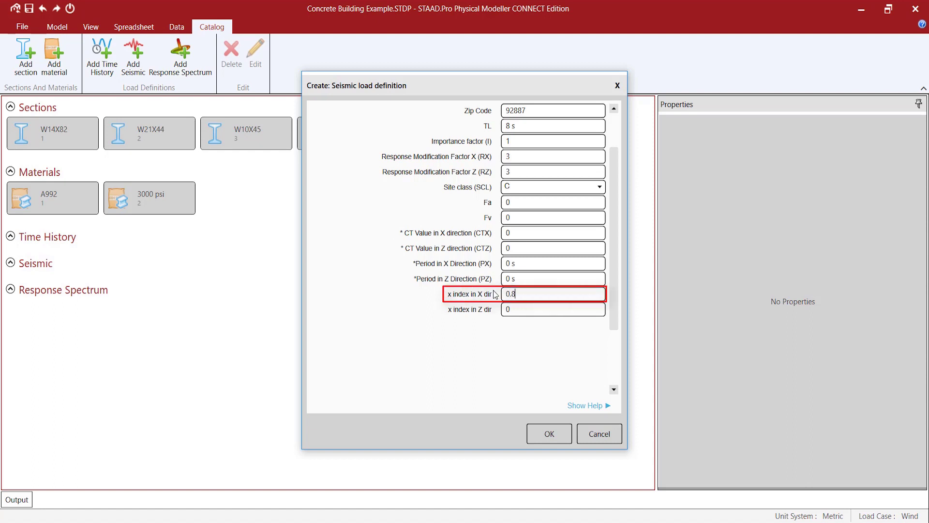
pyautogui.write('.8')
pyautogui.click(507, 312)
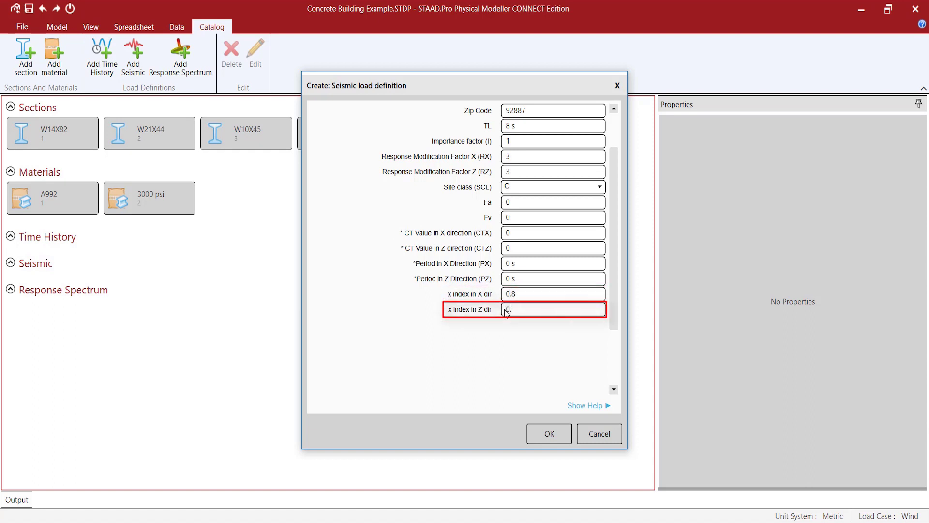
pyautogui.click(478, 346)
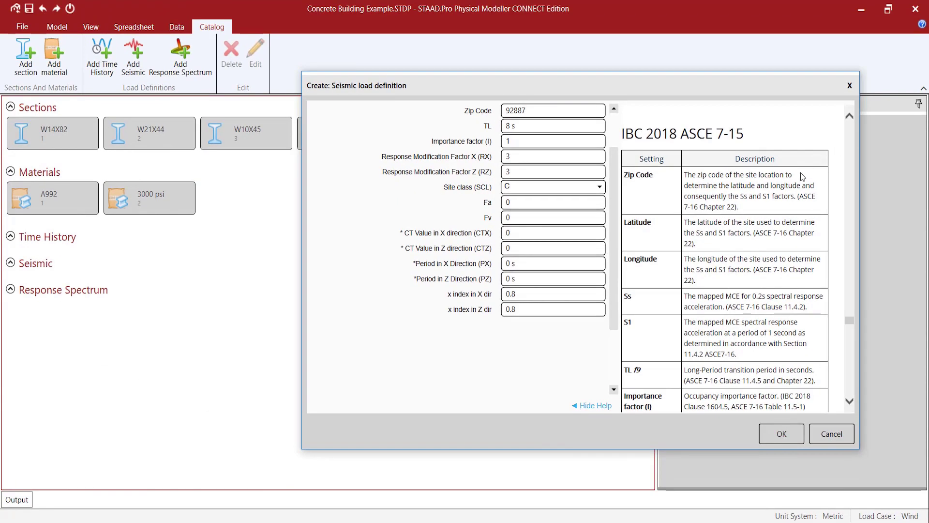
# - Review the parameter help, then accept the form to create Seismic Def 1
pyautogui.scroll(-2, 699, 211)
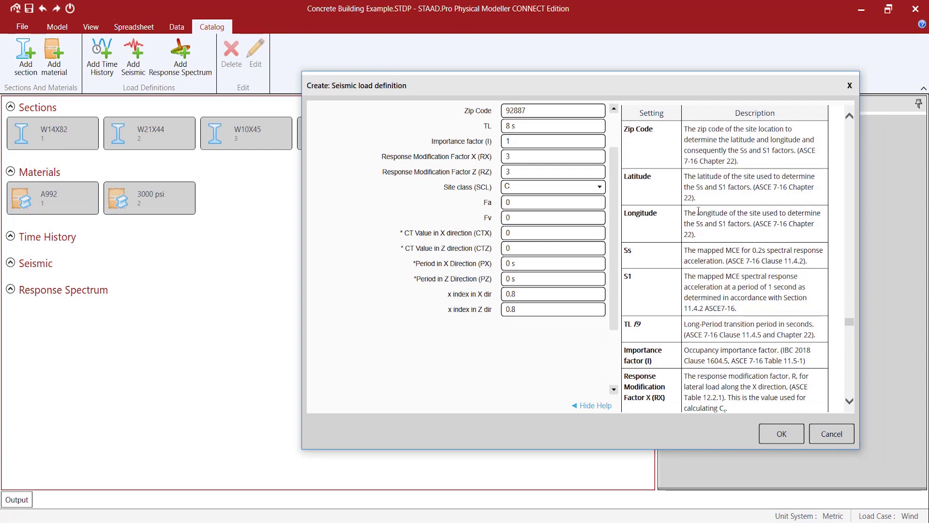
pyautogui.scroll(-2, 696, 216)
pyautogui.scroll(-8, 688, 228)
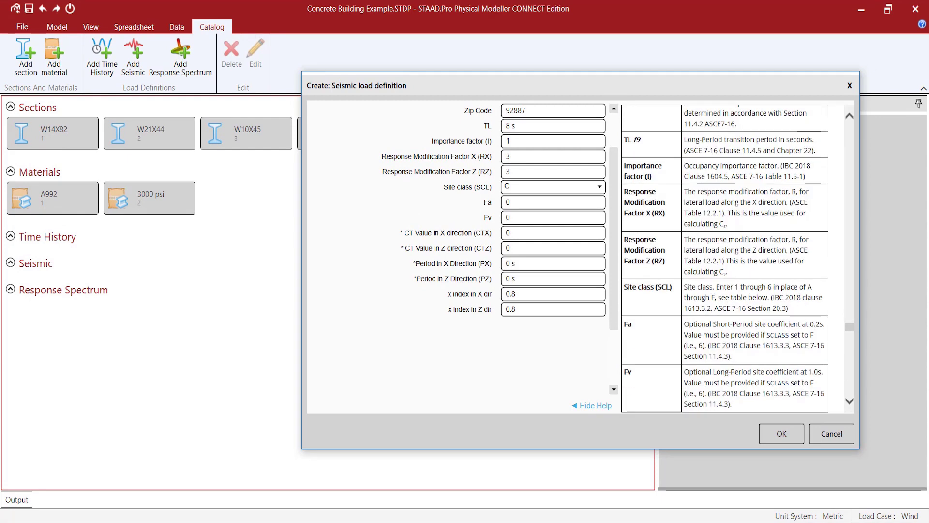
pyautogui.scroll(-4, 738, 249)
pyautogui.scroll(-20, 738, 249)
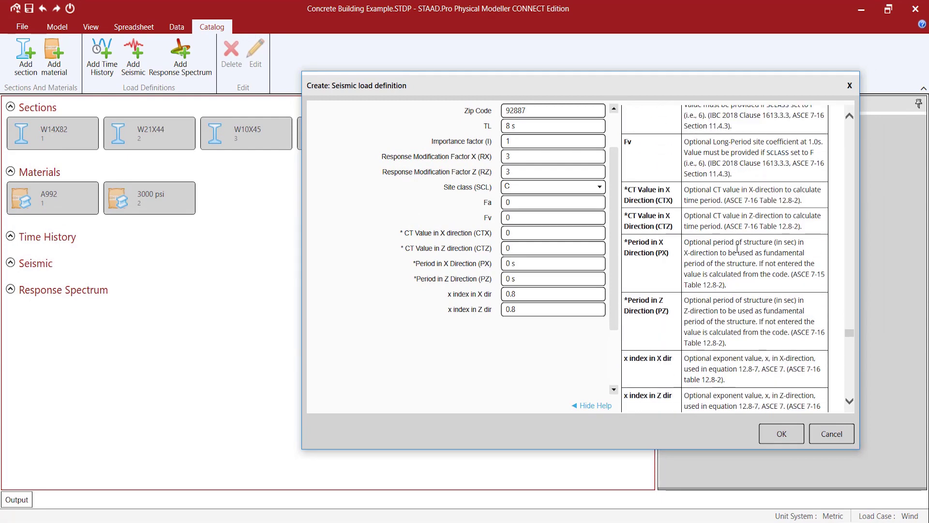
pyautogui.scroll(15, 738, 250)
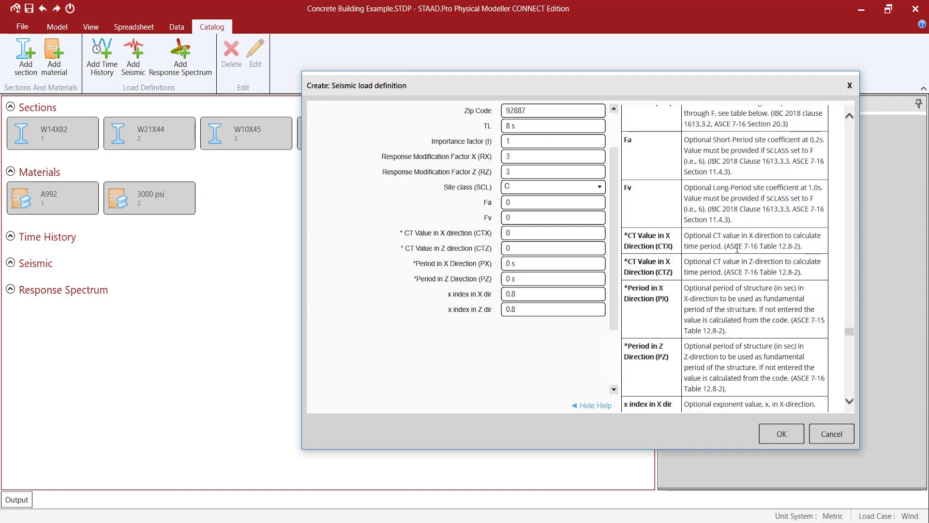
pyautogui.scroll(3, 619, 293)
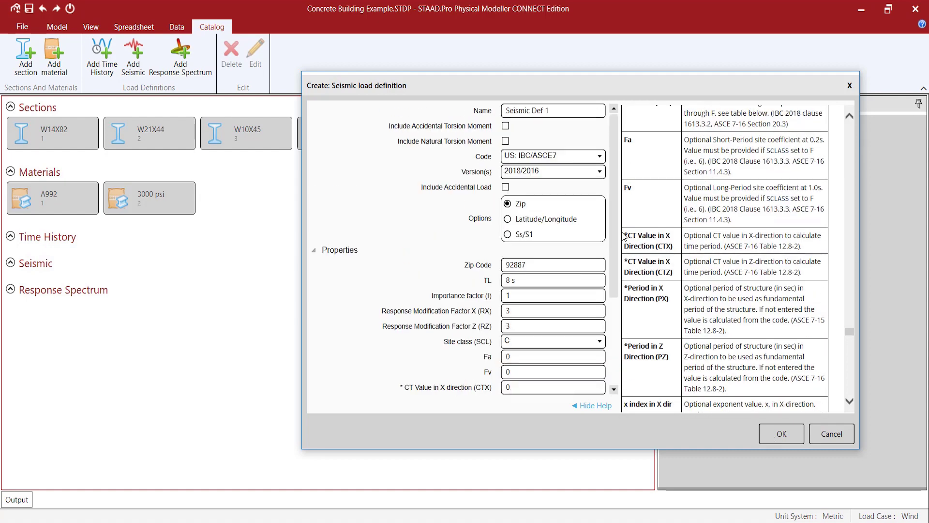
pyautogui.press('Return')
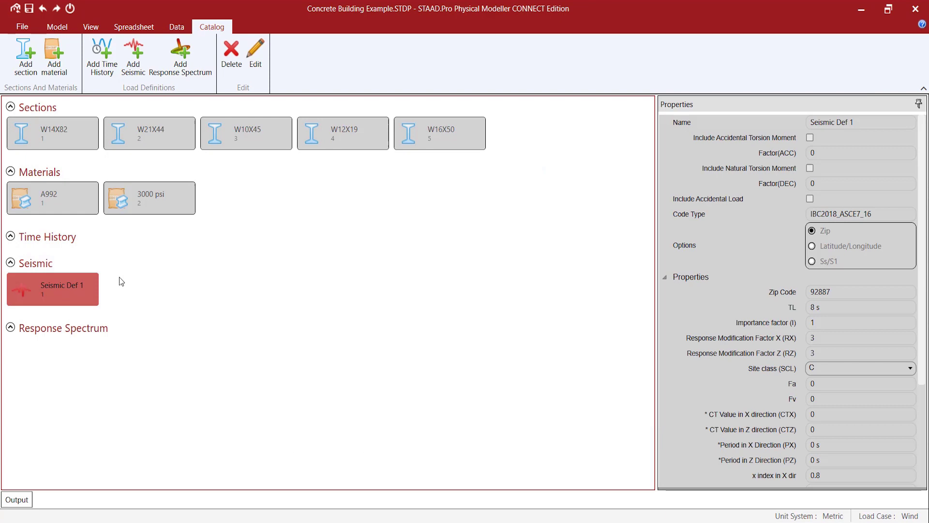
# - Widen the properties panel and inspect Seismic Def 1's properties
pyautogui.moveTo(657, 221); pyautogui.dragTo(580, 219)
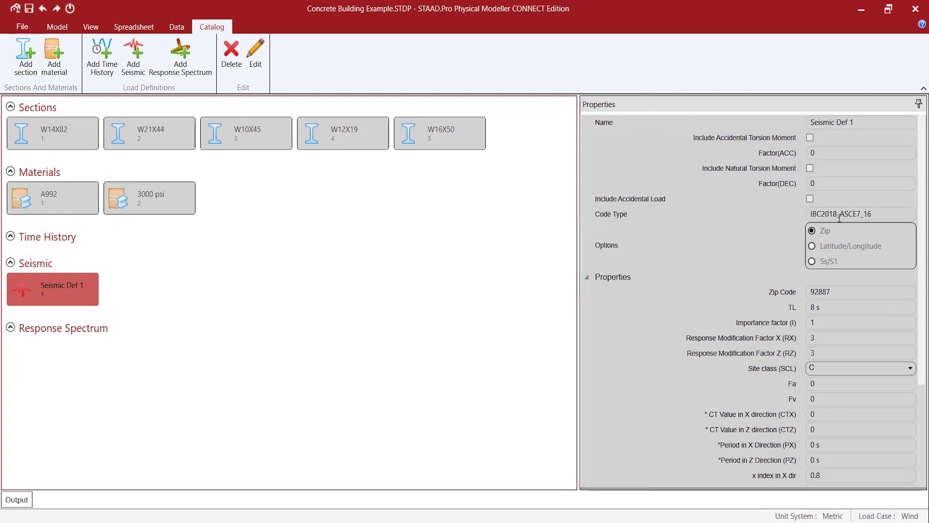
pyautogui.scroll(-1, 840, 217)
pyautogui.scroll(1, 839, 217)
pyautogui.click(51, 296)
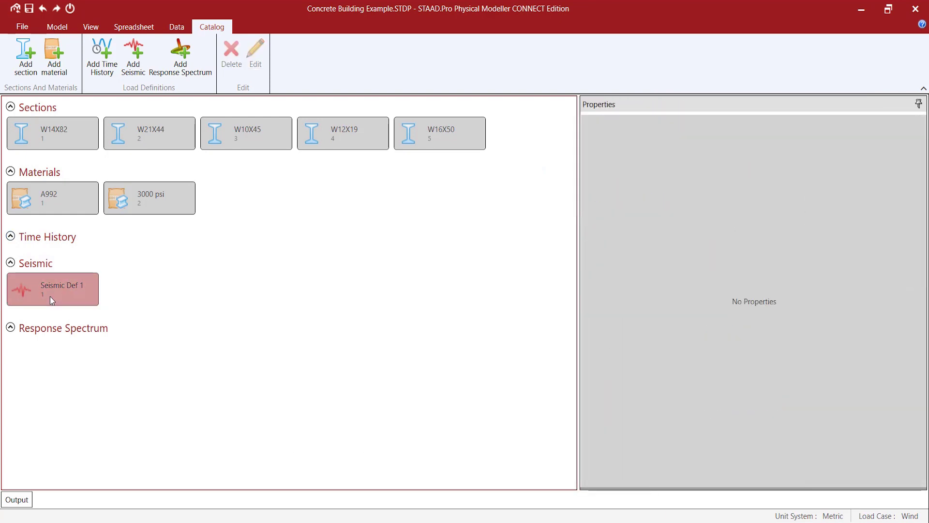
pyautogui.click(50, 296)
# - Show the Seismic load cases spreadsheet beside the 3D model and return to Model commands
pyautogui.click(57, 30)
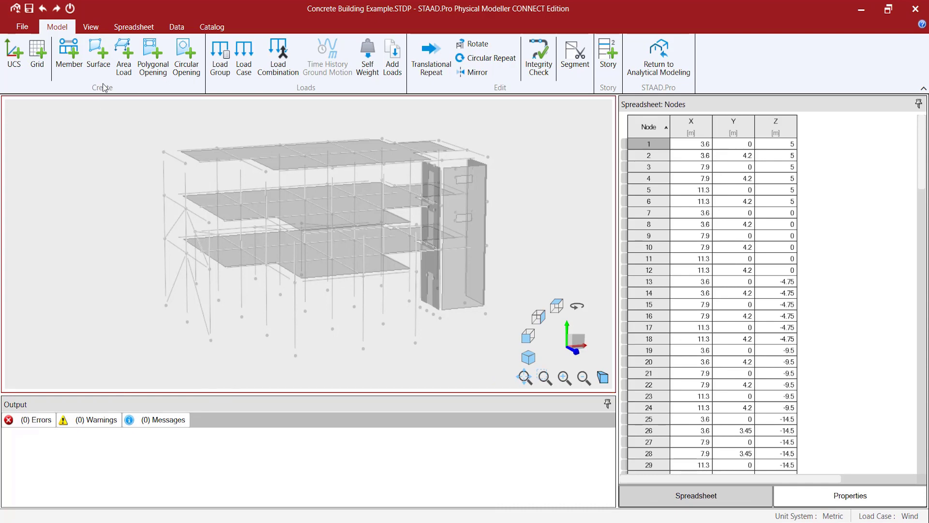
pyautogui.click(140, 26)
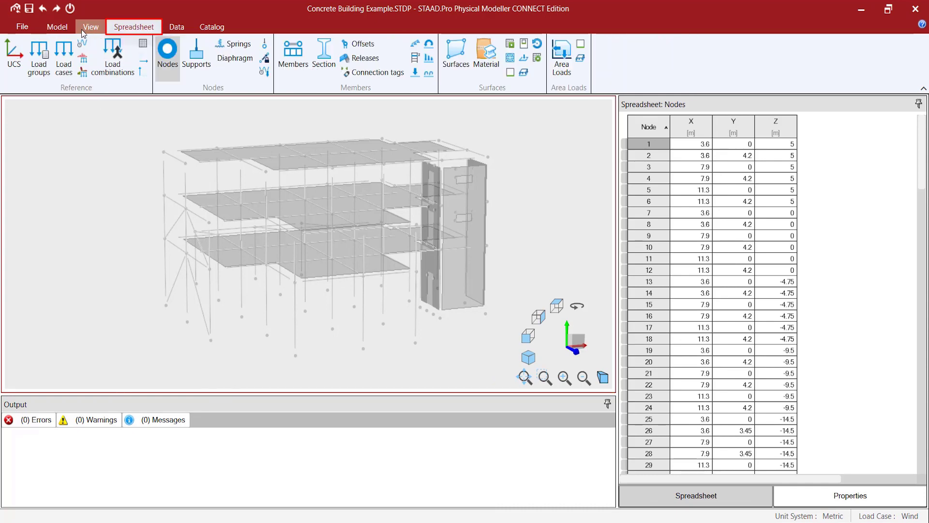
pyautogui.click(83, 59)
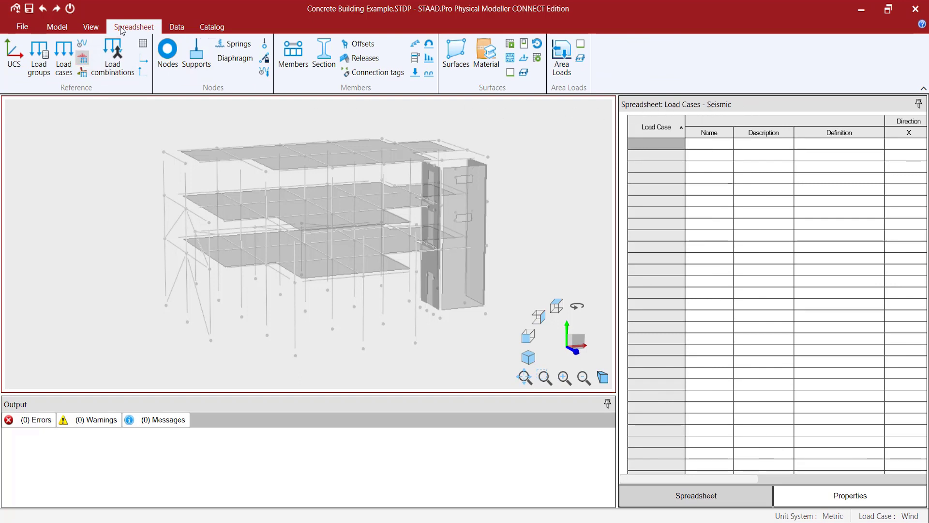
pyautogui.click(66, 28)
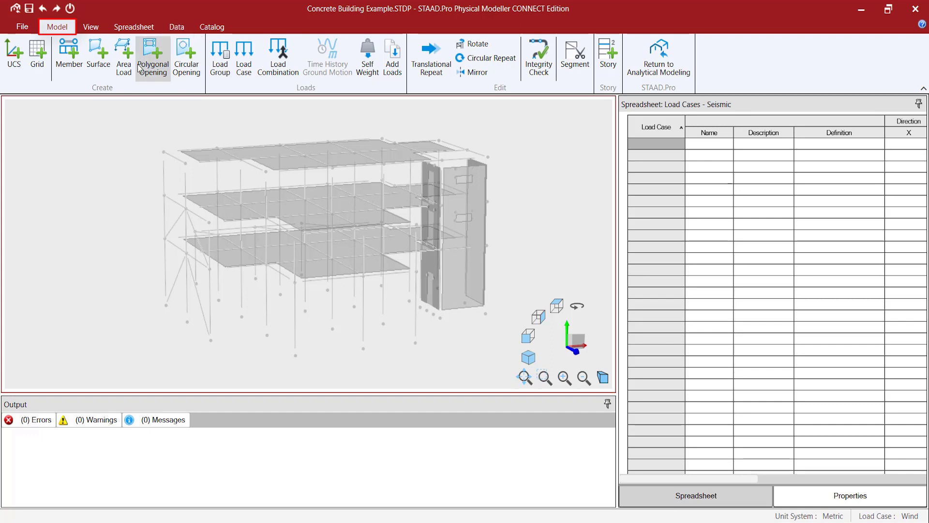
# - Start a new load case named 'Seismic +x'
pyautogui.click(246, 72)
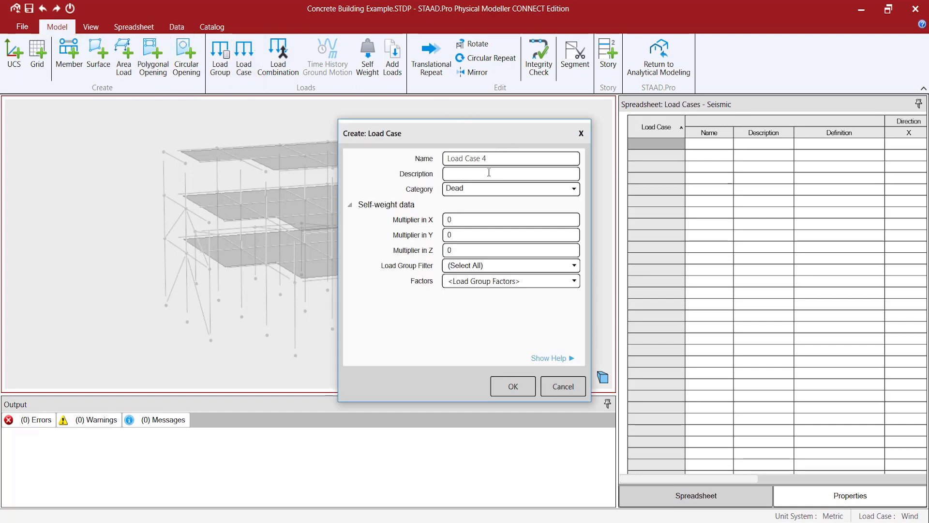
pyautogui.click(490, 173)
pyautogui.tripleClick(501, 162)
pyautogui.press('BackSpace')
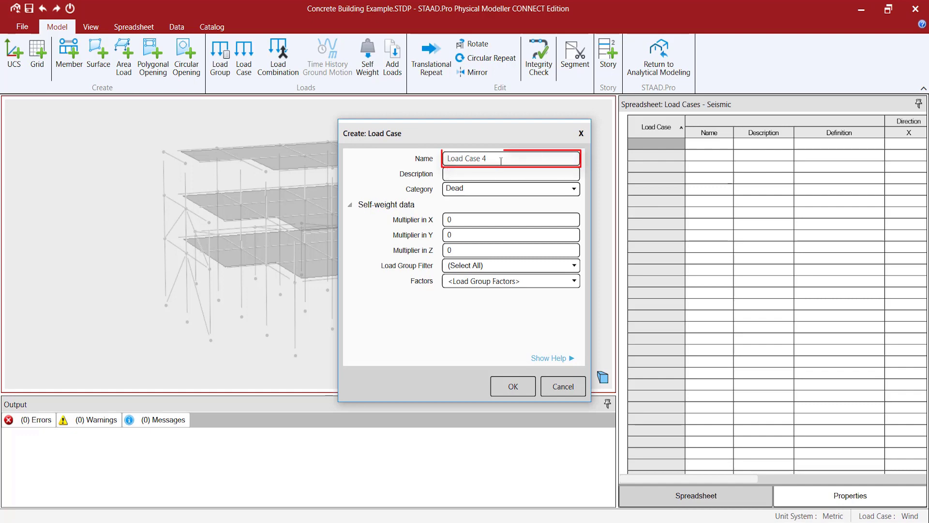
pyautogui.write('S')
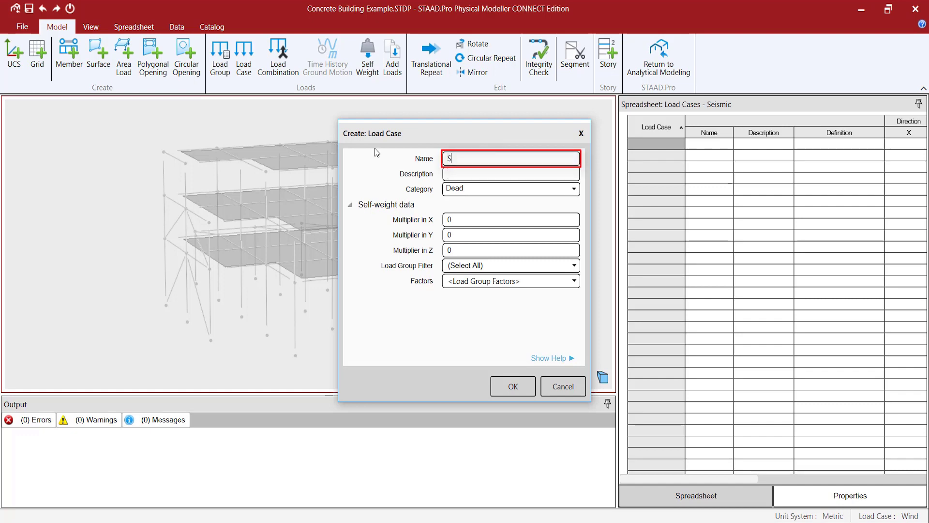
pyautogui.write('eismic +x')
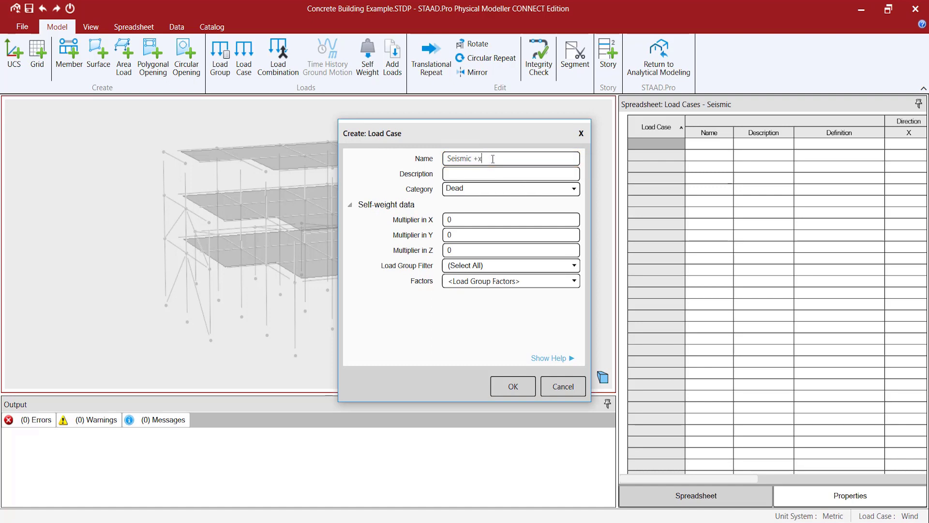
# - Give it category Seismic Definition with Seismic Def 1, direction X, factor 1
pyautogui.click(478, 195)
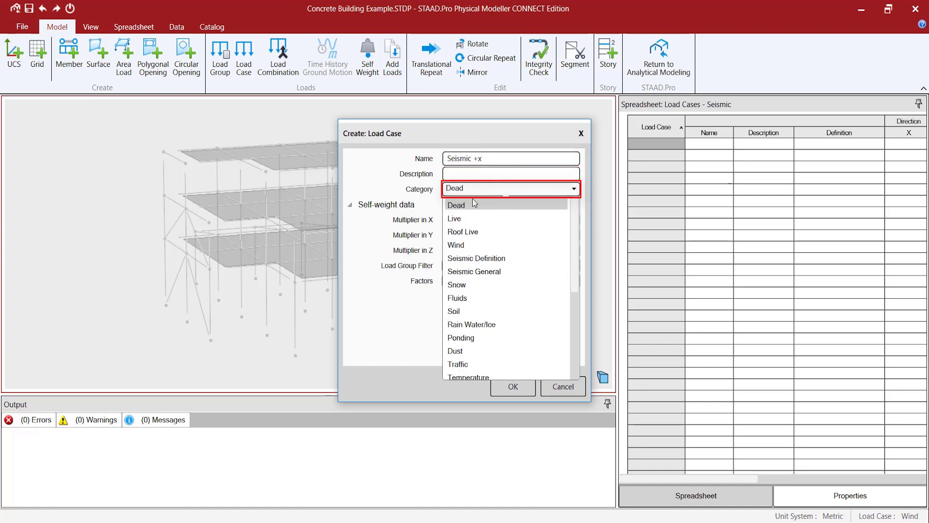
pyautogui.click(504, 262)
pyautogui.click(519, 204)
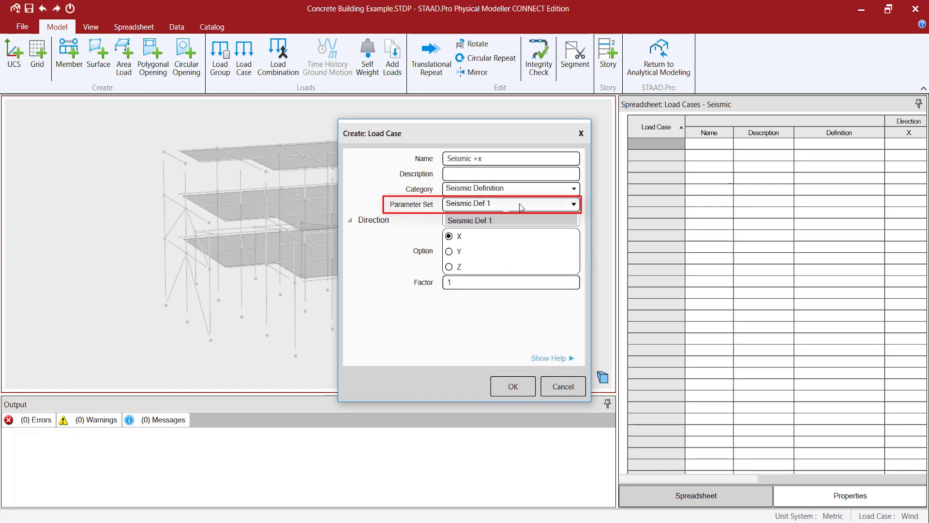
pyautogui.click(497, 220)
pyautogui.click(495, 211)
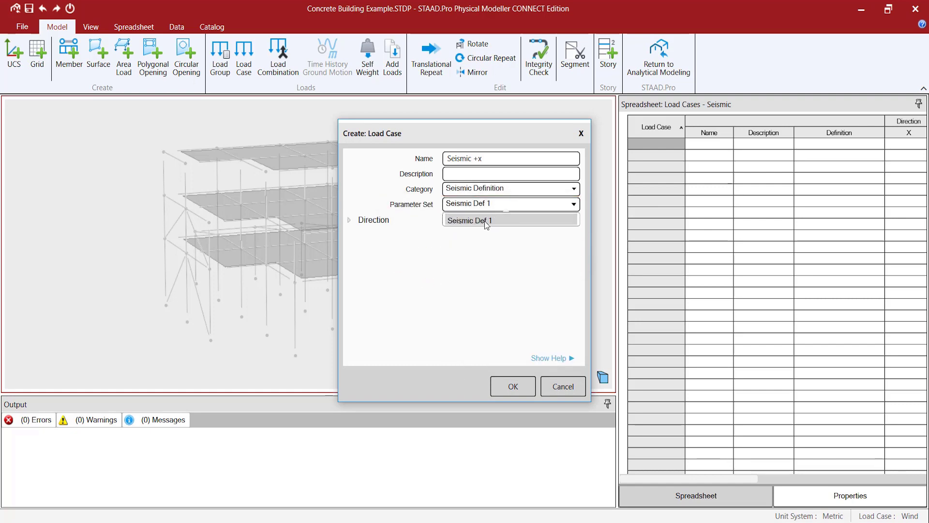
pyautogui.click(458, 218)
pyautogui.click(381, 223)
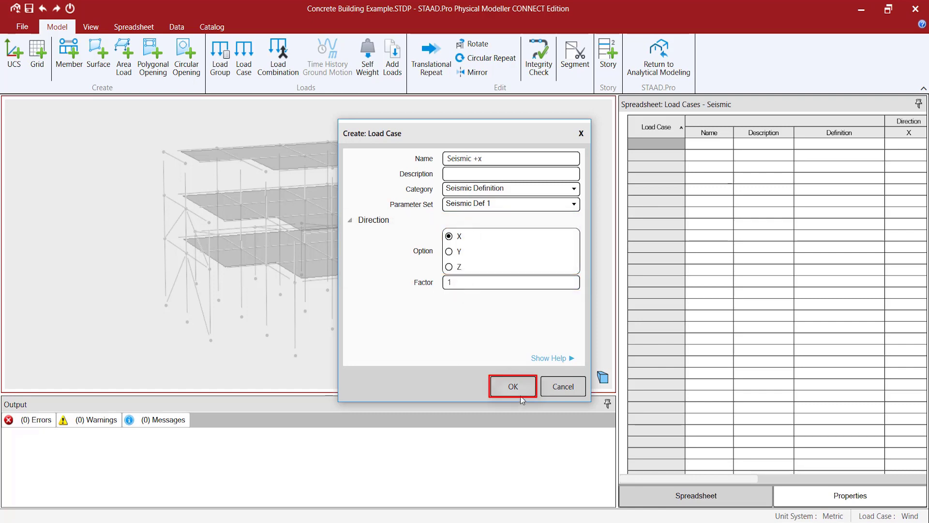
pyautogui.click(516, 384)
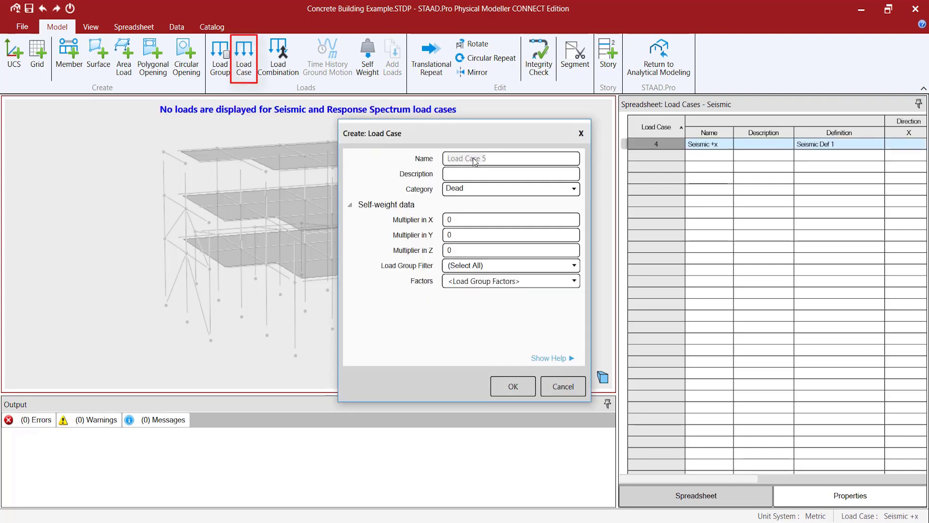
# - Create load case 'Seismic -x' from Seismic Def 1 in X with factor -1
pyautogui.write('seismic')
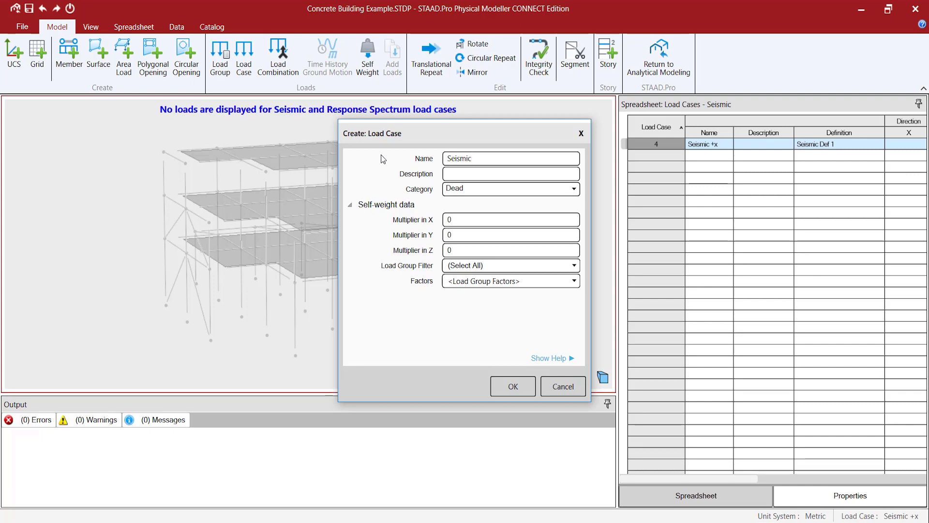
pyautogui.write(' -x')
pyautogui.click(487, 191)
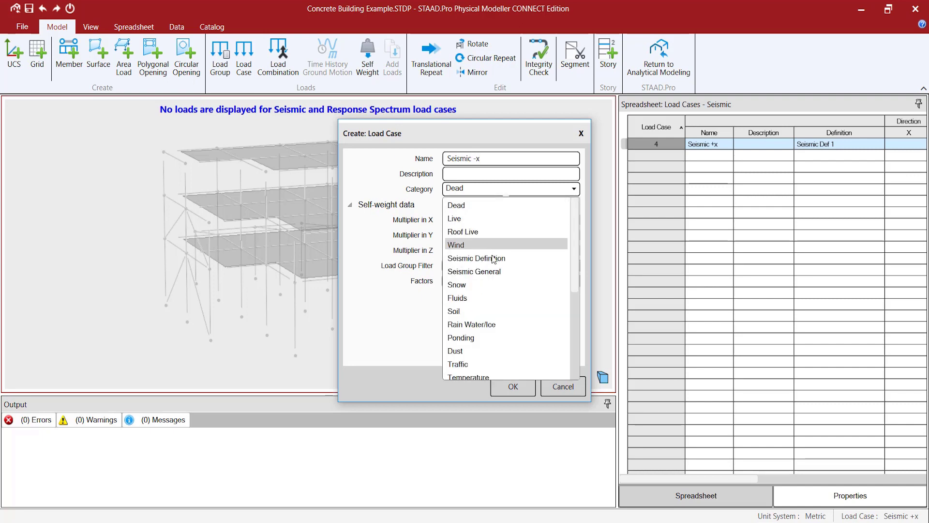
pyautogui.click(484, 256)
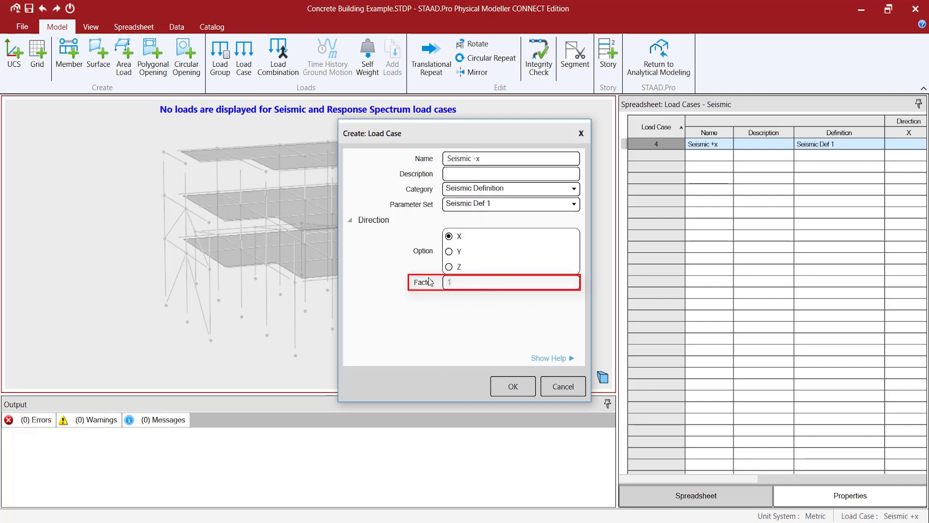
pyautogui.click(509, 390)
# - Create load case 'Seismic +z' from Seismic Def 1 in the Z direction
pyautogui.click(243, 53)
pyautogui.write('S')
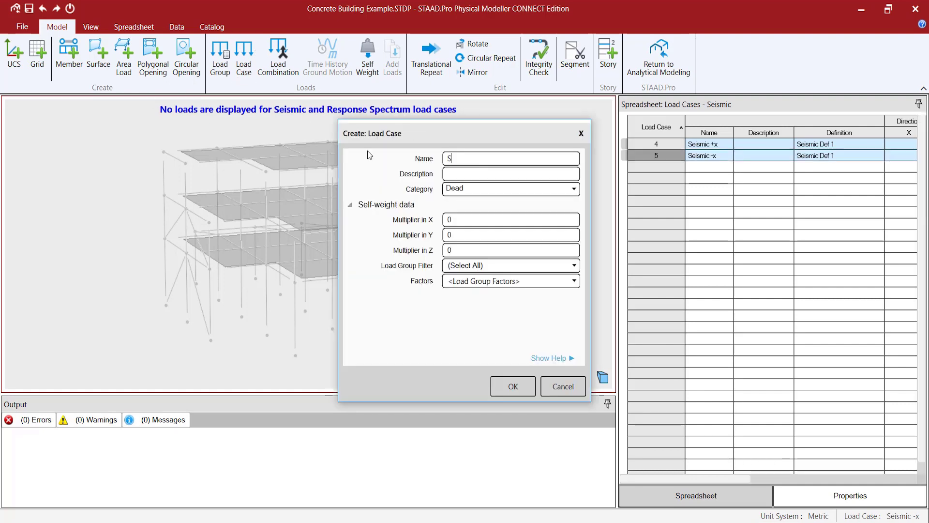
pyautogui.write('eismic +z')
pyautogui.click(484, 189)
pyautogui.click(464, 250)
pyautogui.click(450, 267)
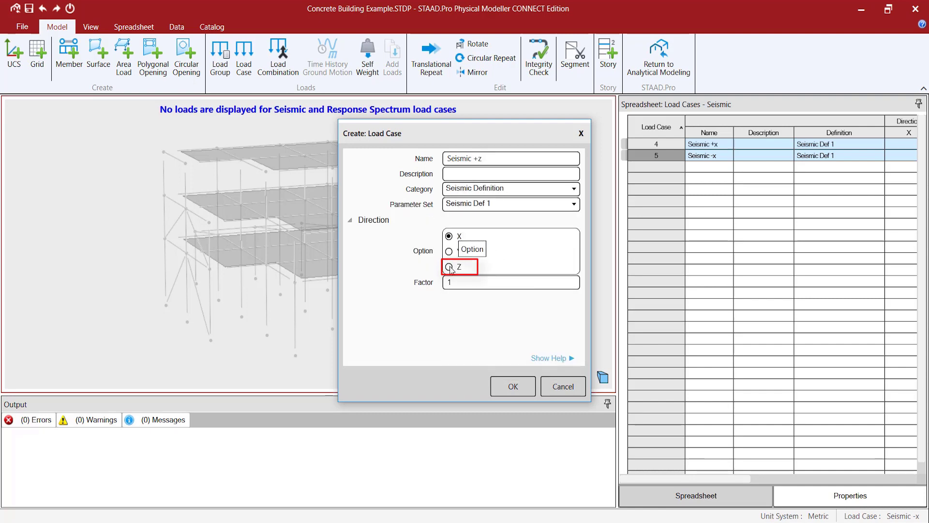
pyautogui.click(512, 386)
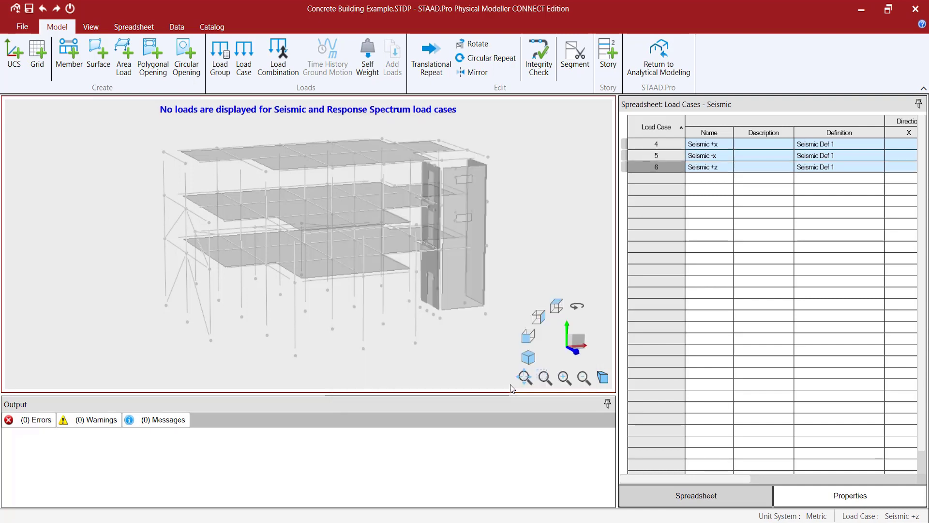
# - Create load case 'Seismic -z' from Seismic Def 1 in Z with factor -1
pyautogui.click(243, 55)
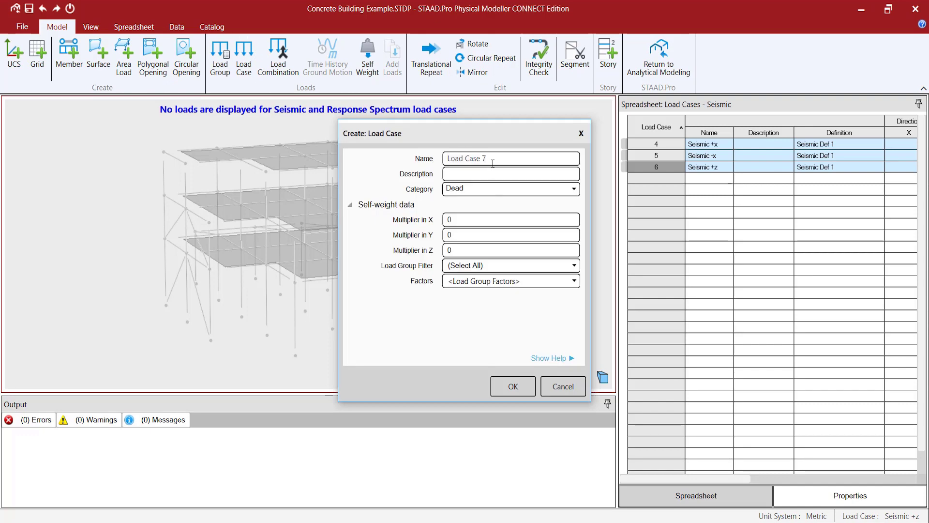
pyautogui.write('Seismic -z')
pyautogui.click(484, 189)
pyautogui.click(486, 253)
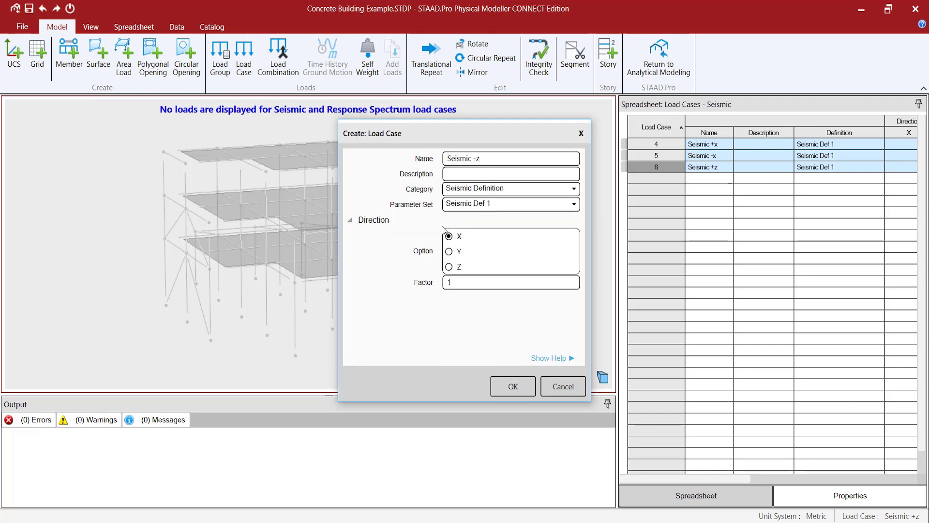
pyautogui.click(450, 266)
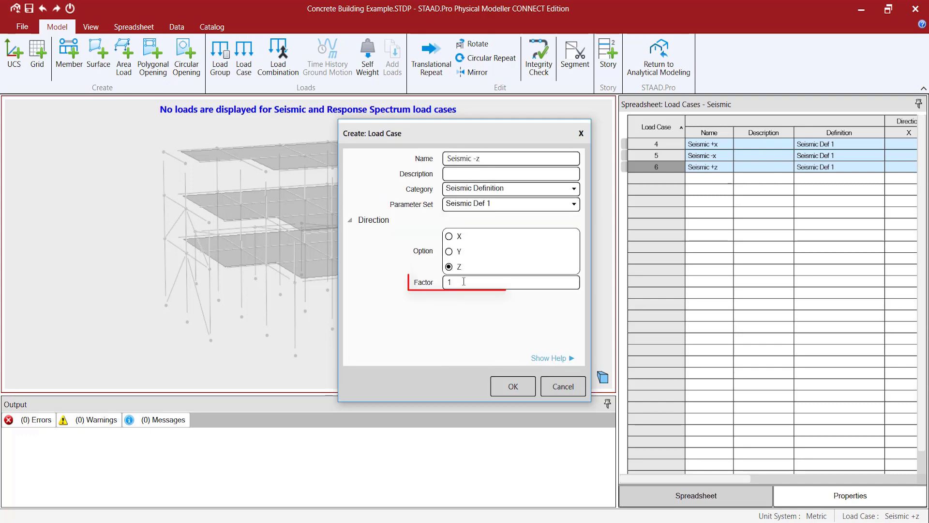
pyautogui.click(526, 392)
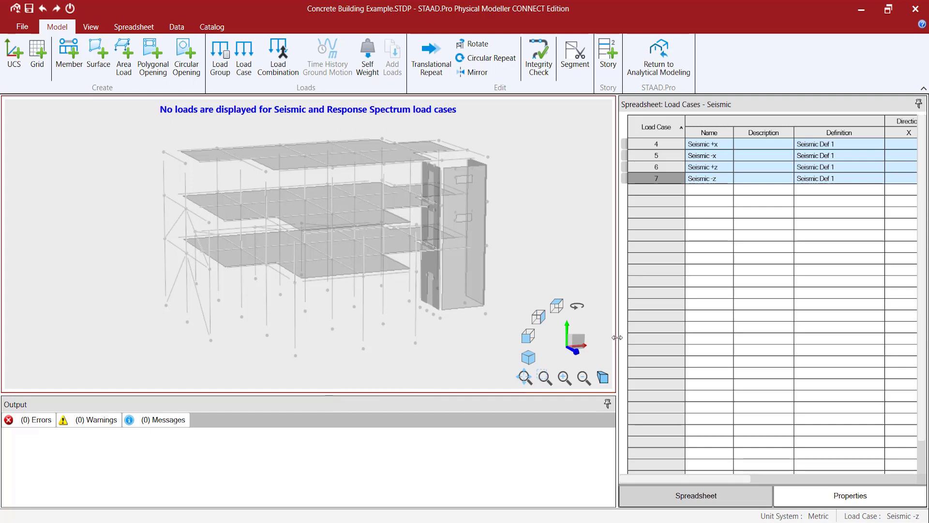
# - Start a load group named MASS with the Mass category
pyautogui.moveTo(617, 338); pyautogui.dragTo(489, 330)
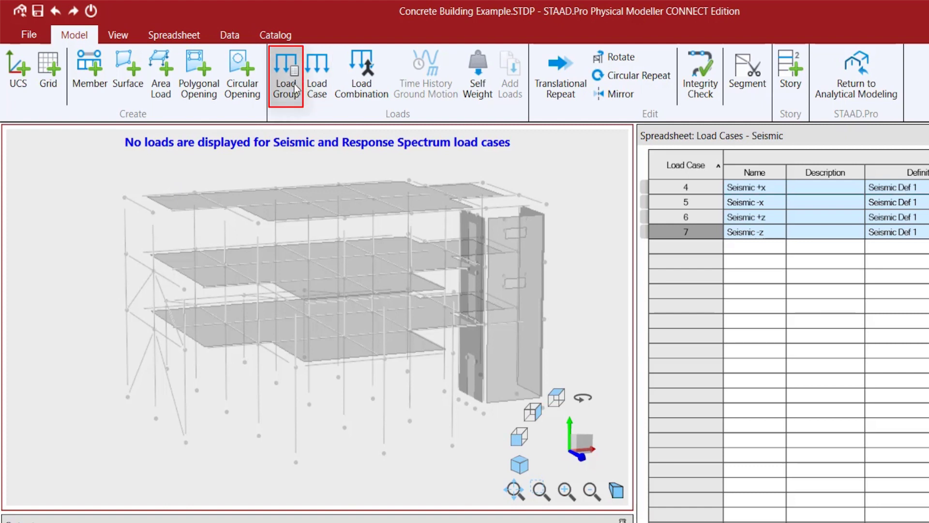
pyautogui.click(292, 85)
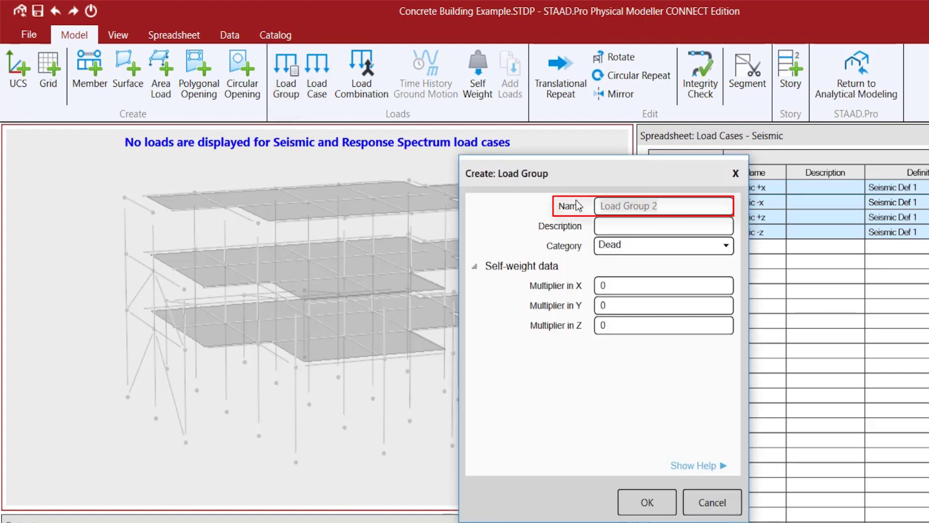
pyautogui.write('MASS')
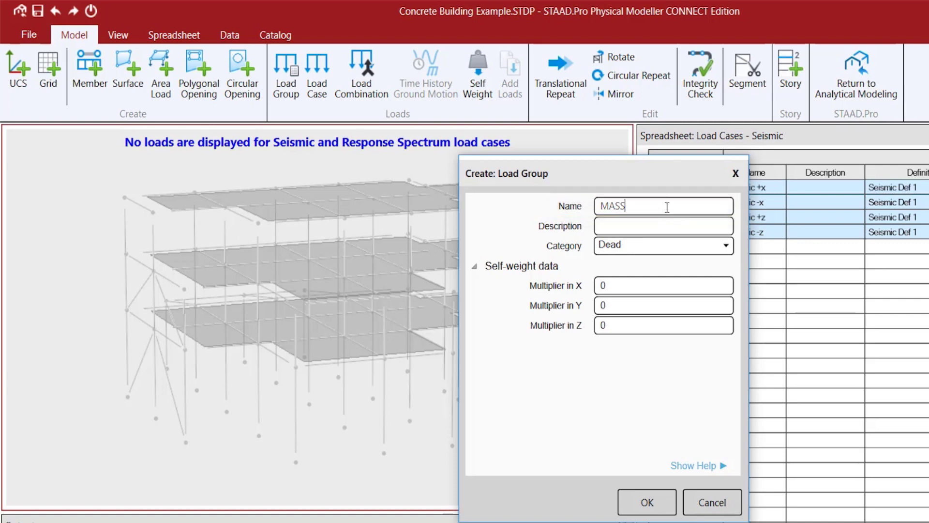
pyautogui.click(697, 246)
pyautogui.scroll(-2, 647, 339)
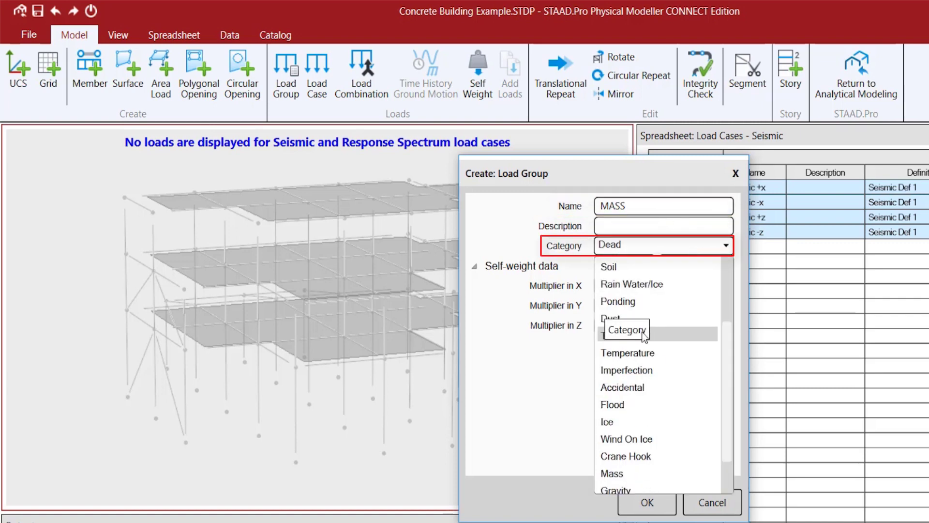
pyautogui.scroll(2, 646, 336)
pyautogui.scroll(-2, 681, 382)
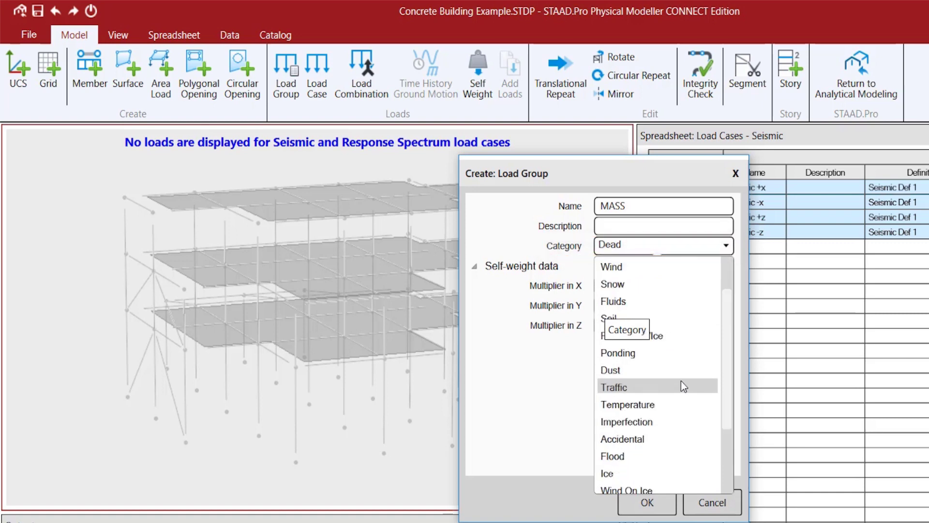
pyautogui.scroll(-1, 678, 387)
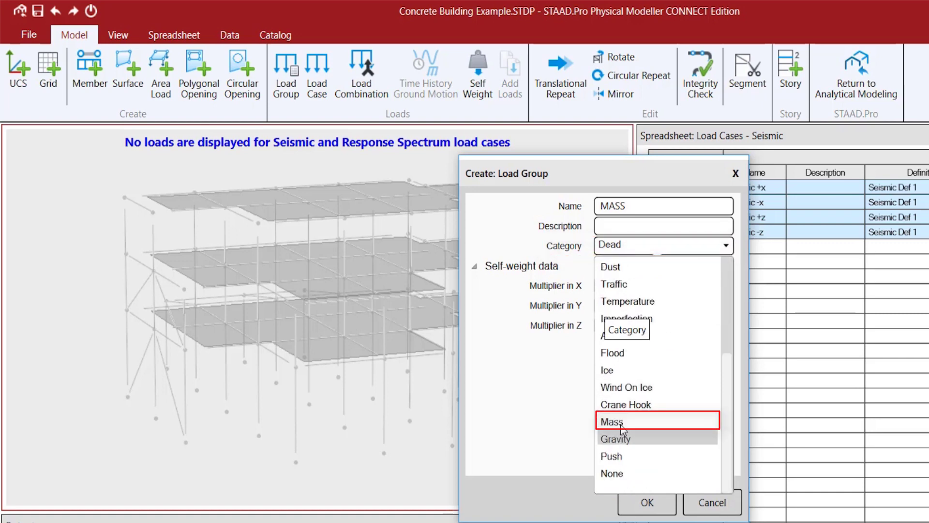
pyautogui.click(622, 421)
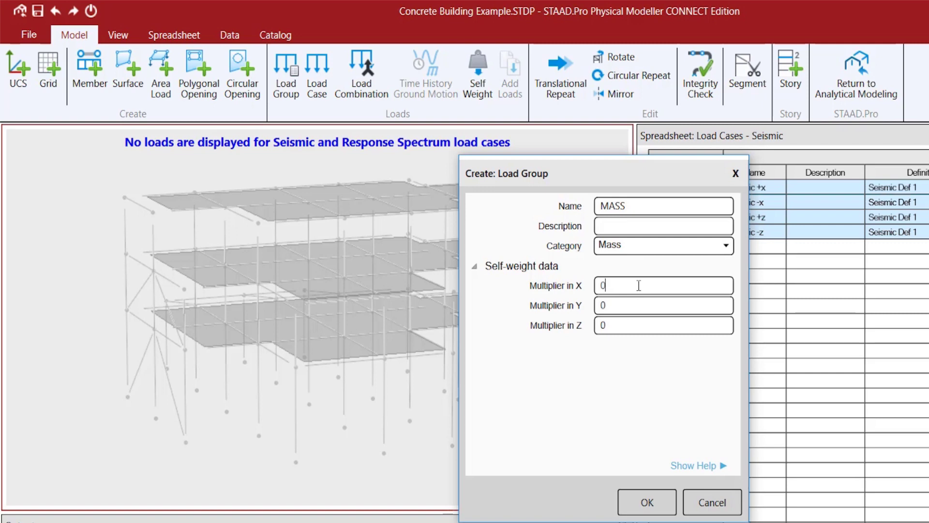
# - Enter self-weight multipliers of 1 in X, Y and Z and create the group
pyautogui.press('BackSpace')
pyautogui.write('1')
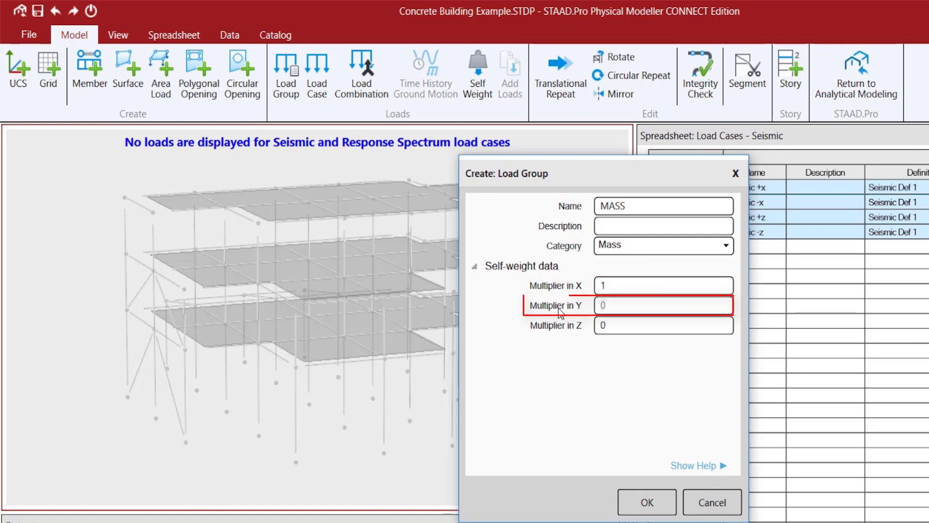
pyautogui.write('1')
pyautogui.press('Tab')
pyautogui.write('1')
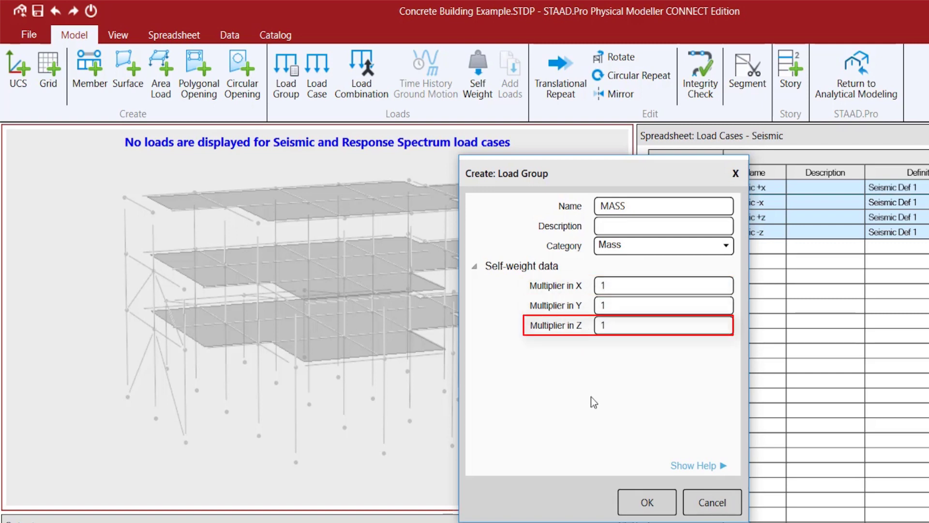
pyautogui.click(654, 502)
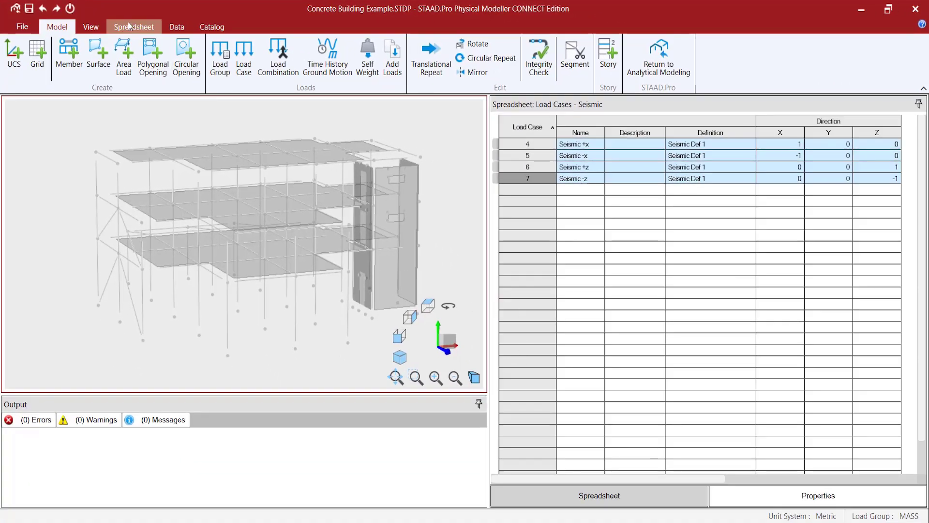
# - Delete Load Group 1 from the load groups spreadsheet, leaving only MASS
pyautogui.click(147, 29)
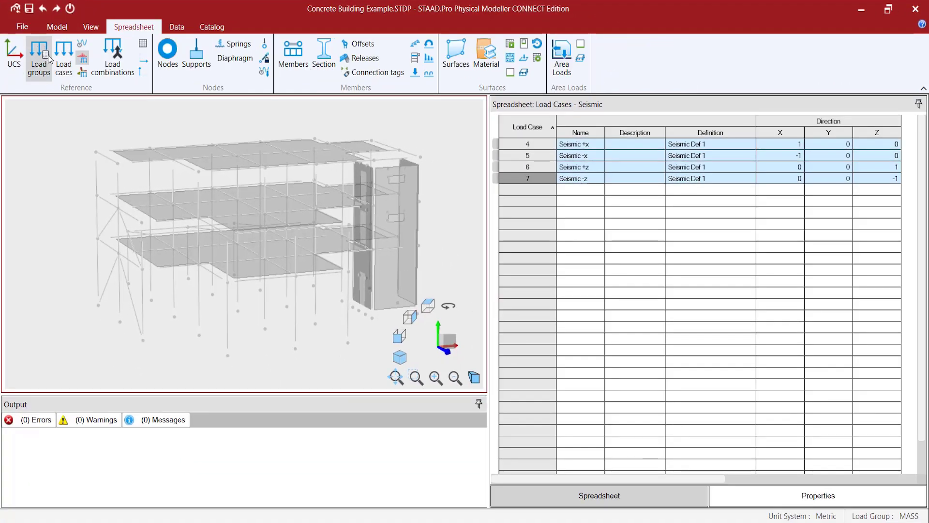
pyautogui.click(49, 59)
pyautogui.click(544, 143)
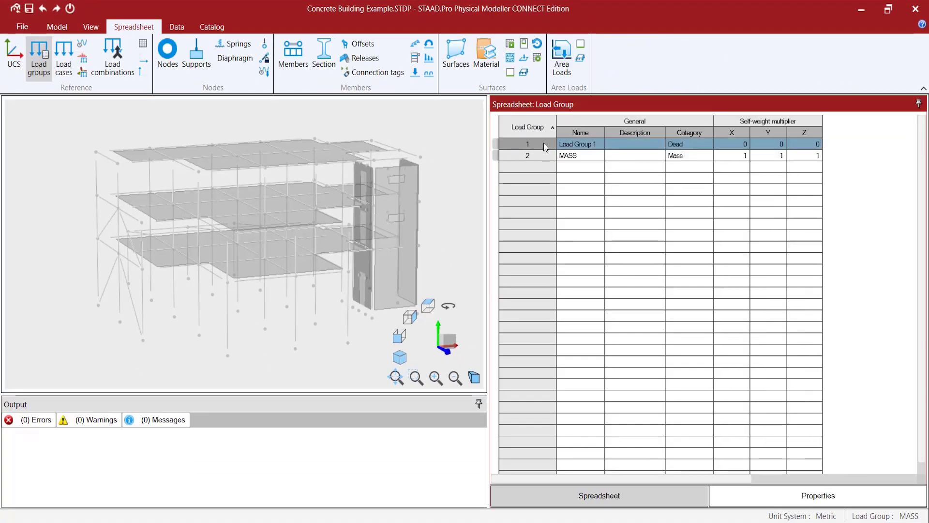
pyautogui.press('Delete')
pyautogui.click(564, 156)
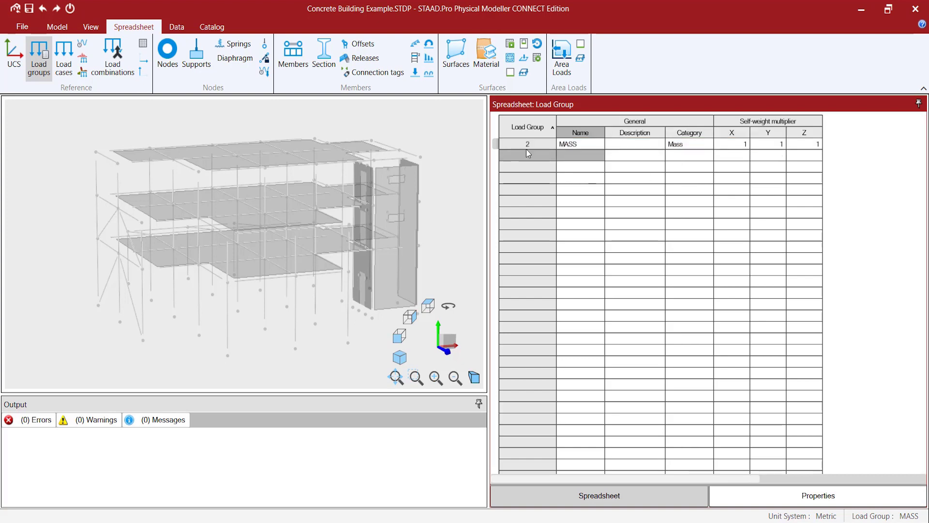
# - Show the load cases, seismic cases and finally the Load Combinations spreadsheet
pyautogui.click(65, 70)
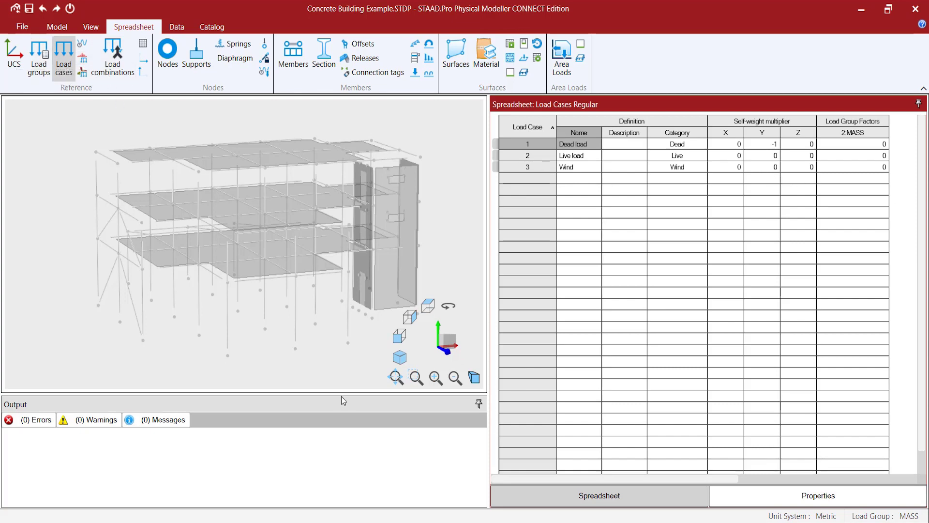
pyautogui.click(82, 72)
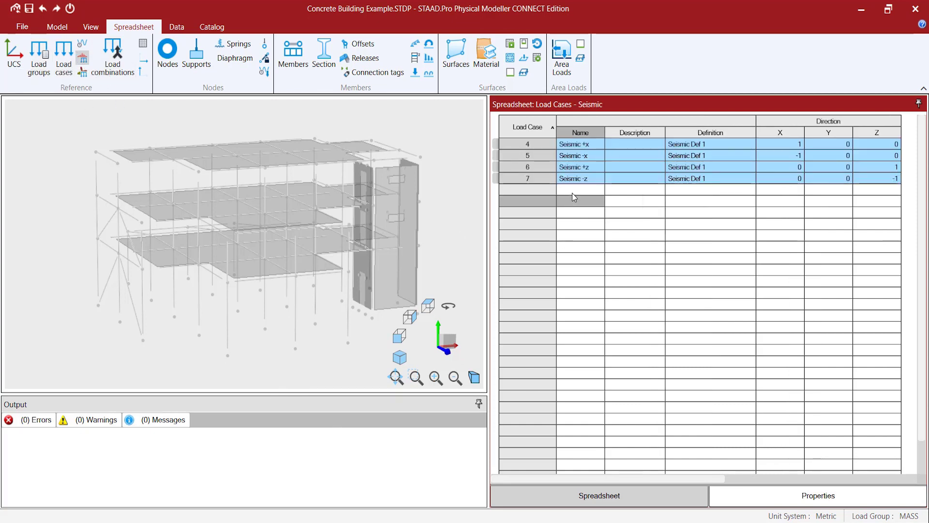
pyautogui.click(93, 73)
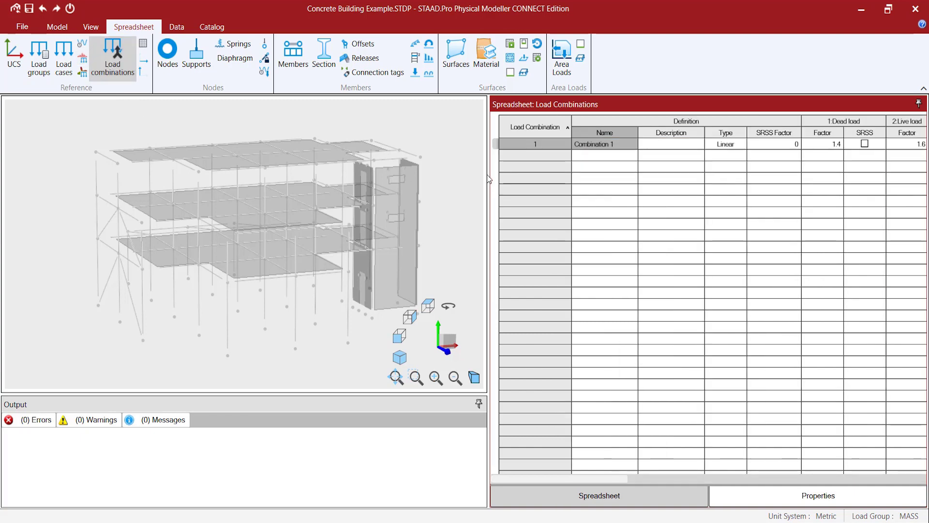
# - Start a new load combination, keeping the name Combo 2 and type Linear
pyautogui.click(57, 27)
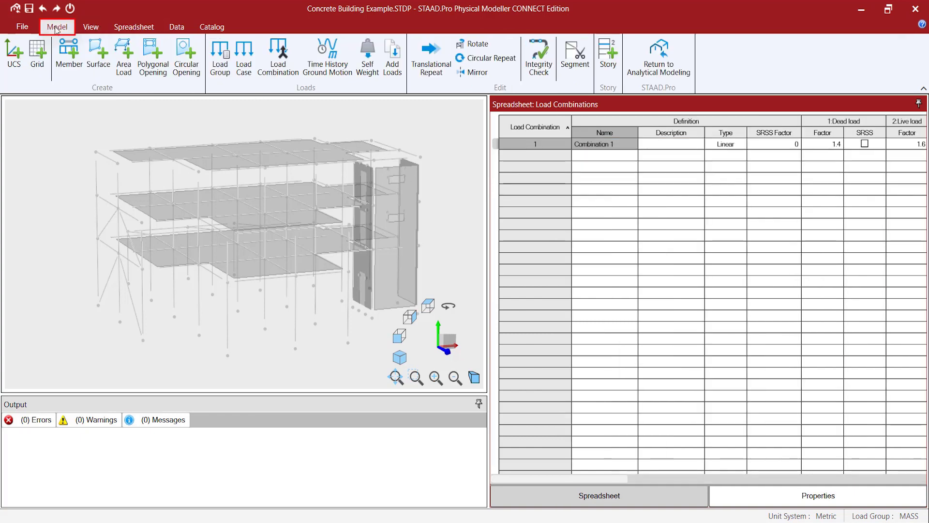
pyautogui.click(278, 53)
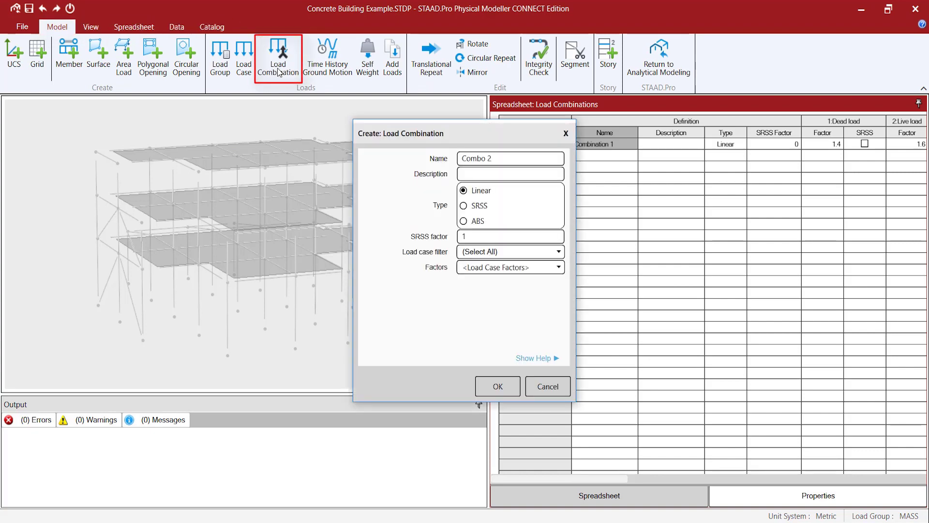
pyautogui.moveTo(410, 135); pyautogui.dragTo(319, 111)
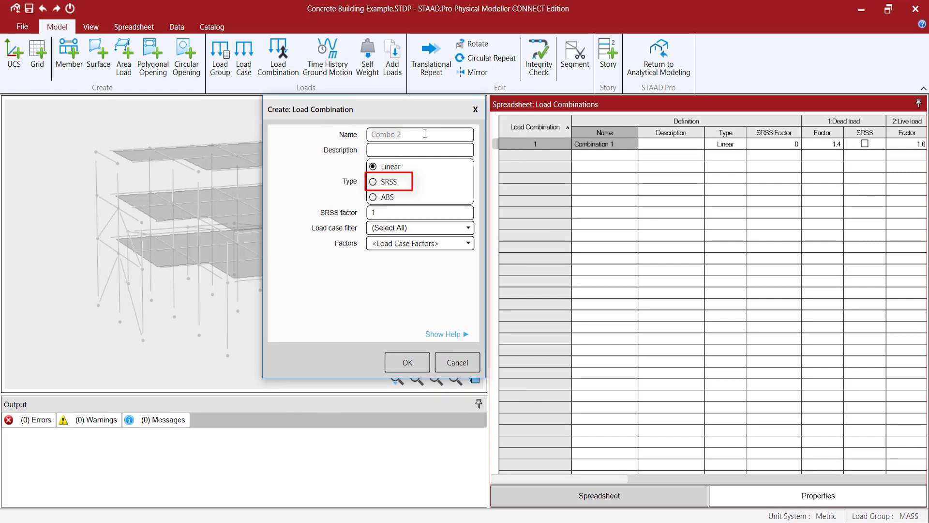
pyautogui.click(425, 134)
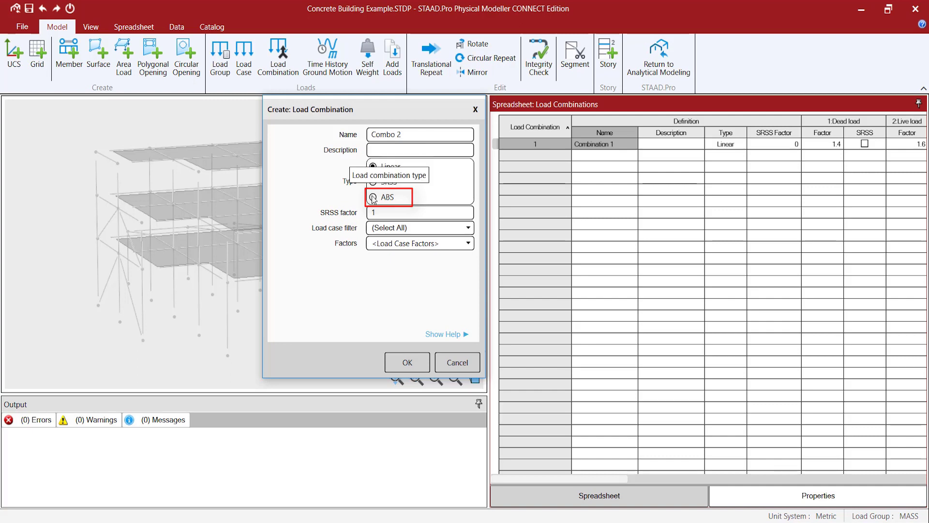
pyautogui.click(448, 230)
pyautogui.click(448, 230)
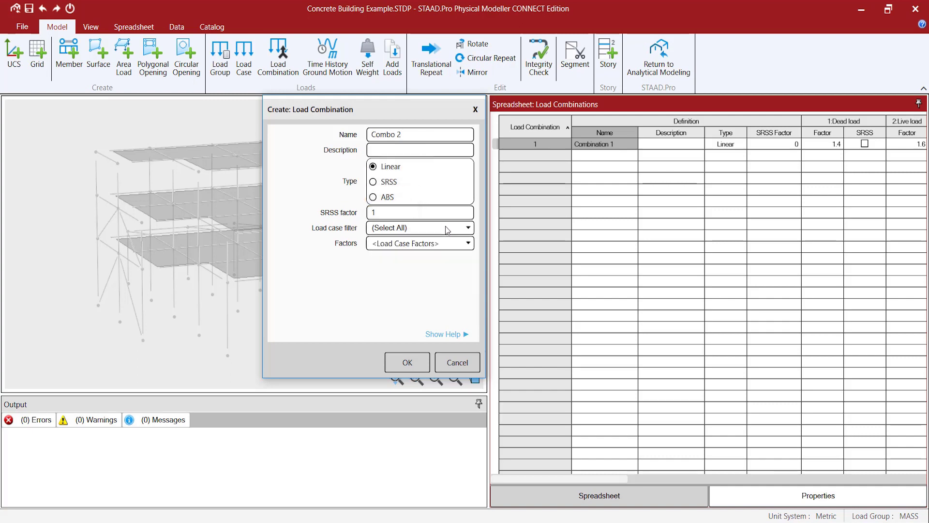
pyautogui.click(455, 244)
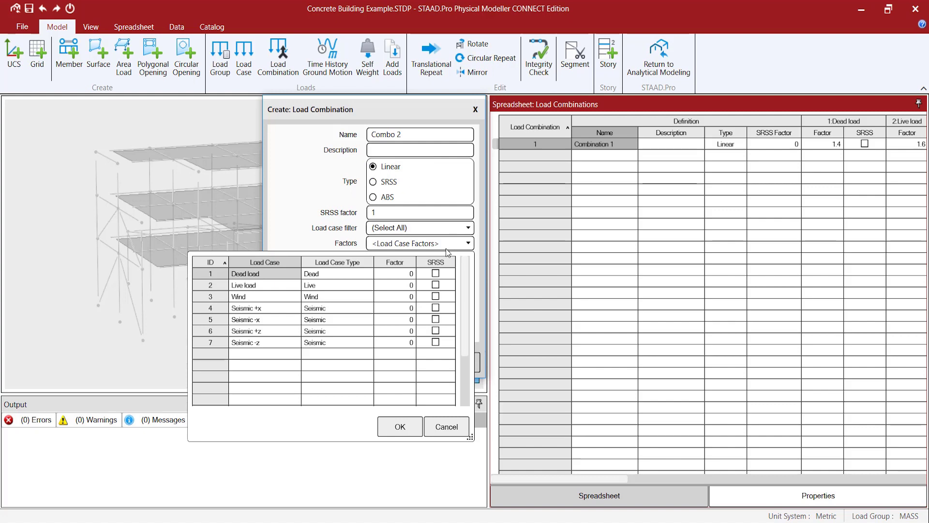
pyautogui.click(255, 211)
# - Review the help text and create Combo 2 with an SRSS factor of 1
pyautogui.click(448, 334)
pyautogui.scroll(-5, 549, 255)
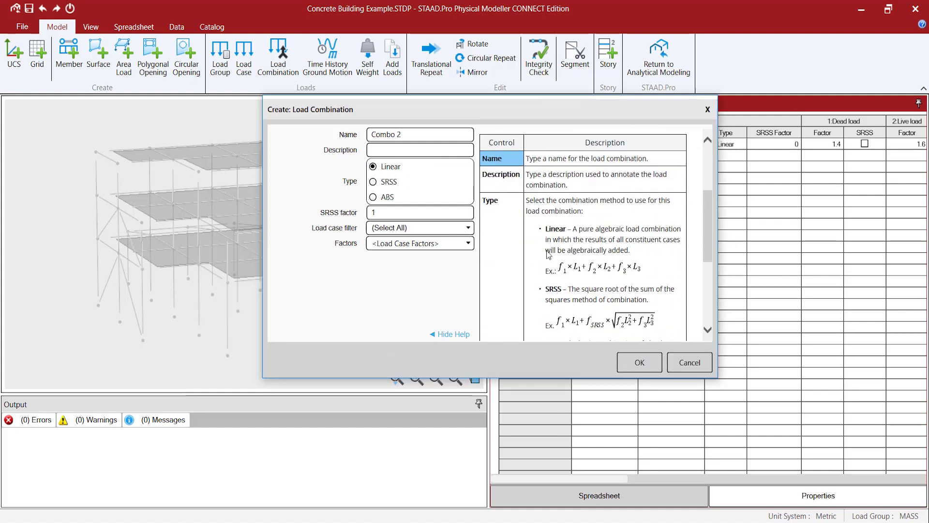
pyautogui.scroll(-2, 548, 255)
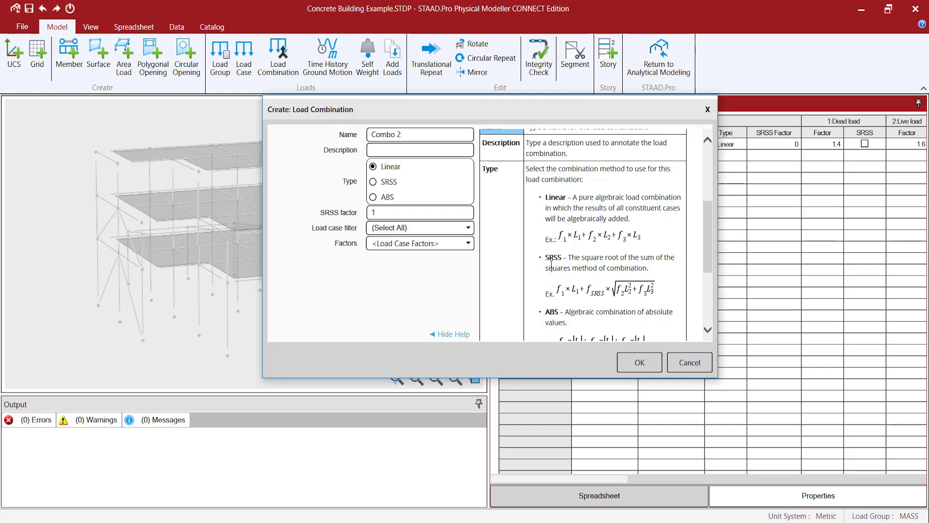
pyautogui.scroll(-6, 551, 264)
pyautogui.scroll(-2, 551, 265)
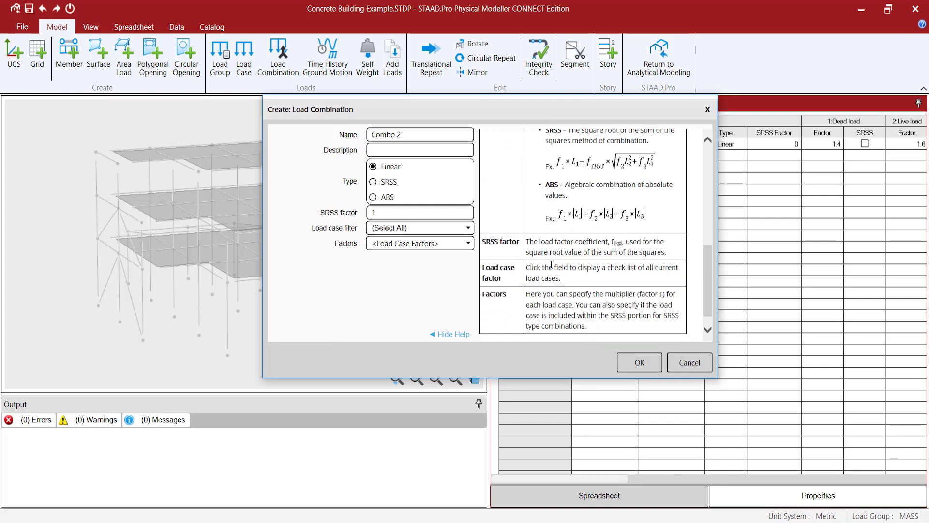
pyautogui.scroll(-1, 552, 265)
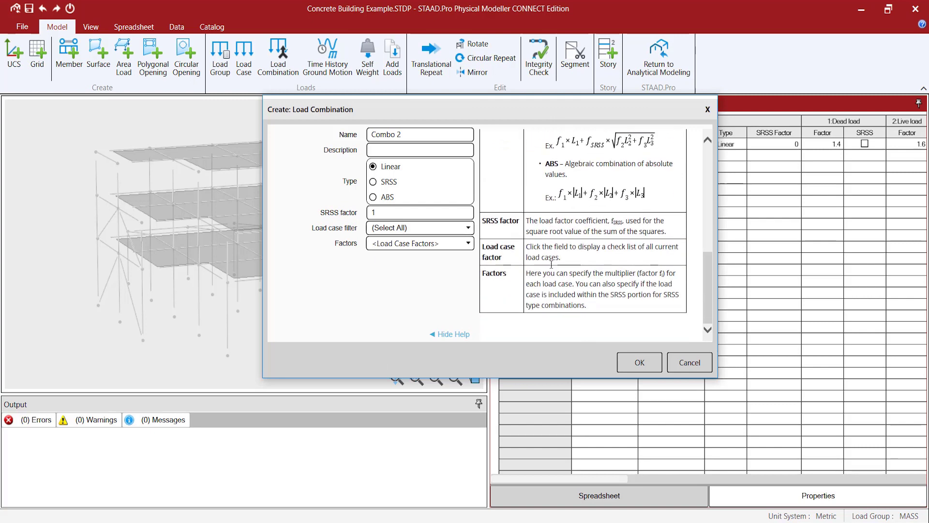
pyautogui.scroll(6, 546, 260)
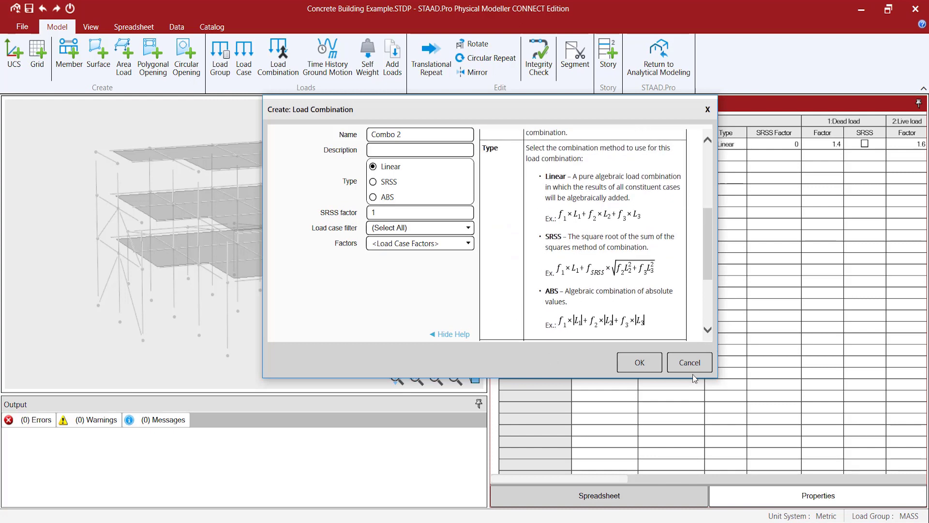
pyautogui.click(639, 363)
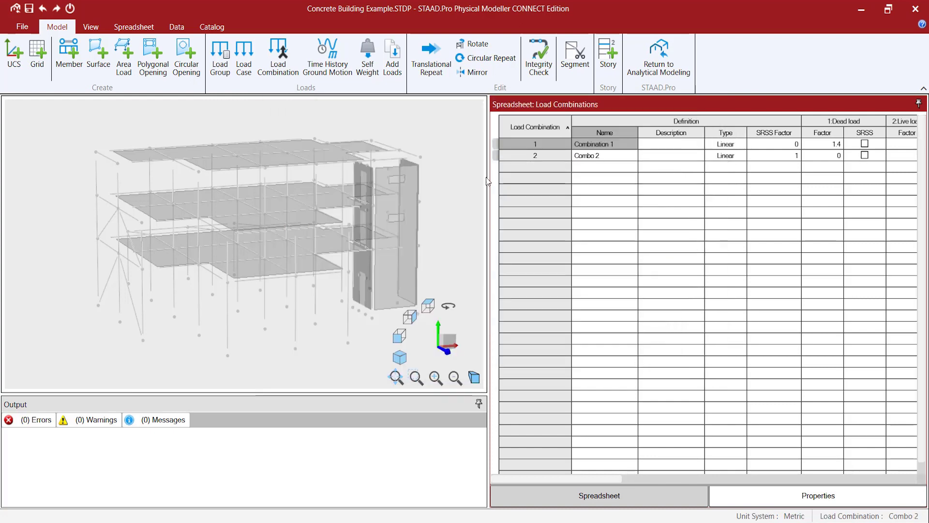
# - Drag the splitter left so the spreadsheet shows the live, wind and seismic factor columns
pyautogui.moveTo(488, 181); pyautogui.dragTo(357, 175)
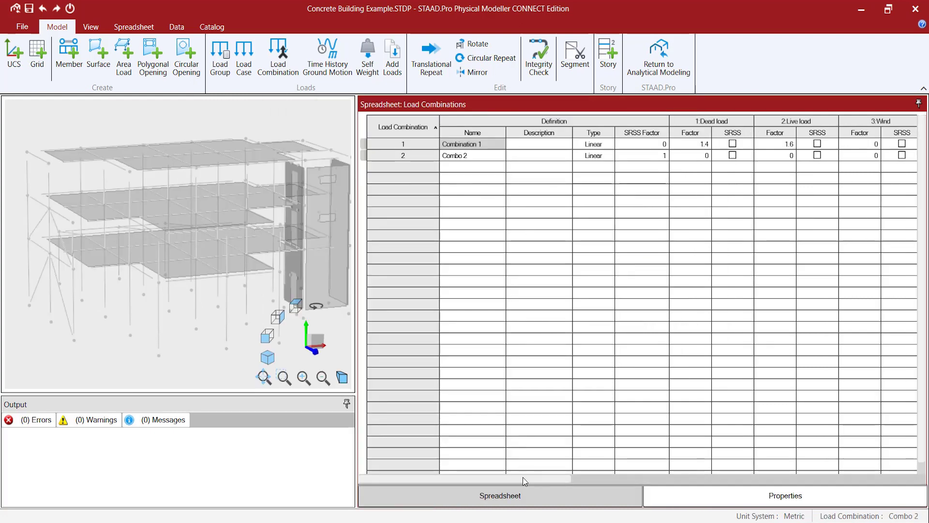